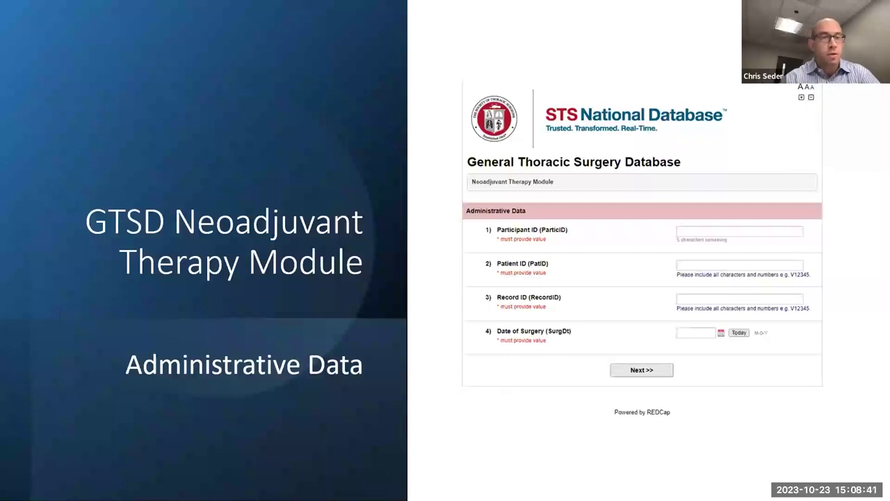
# Switch from the slides to the browser and show only the Record Information survey in a maximized window
pyautogui.click(685, 190)
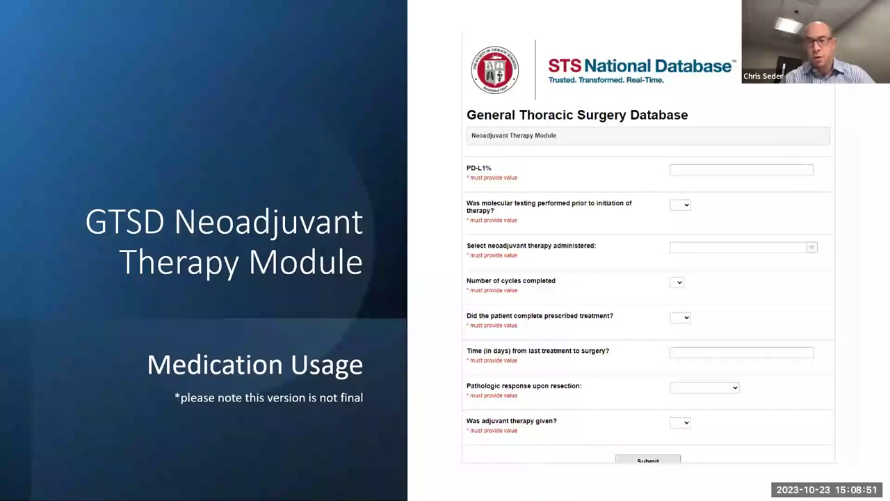
pyautogui.click(641, 62)
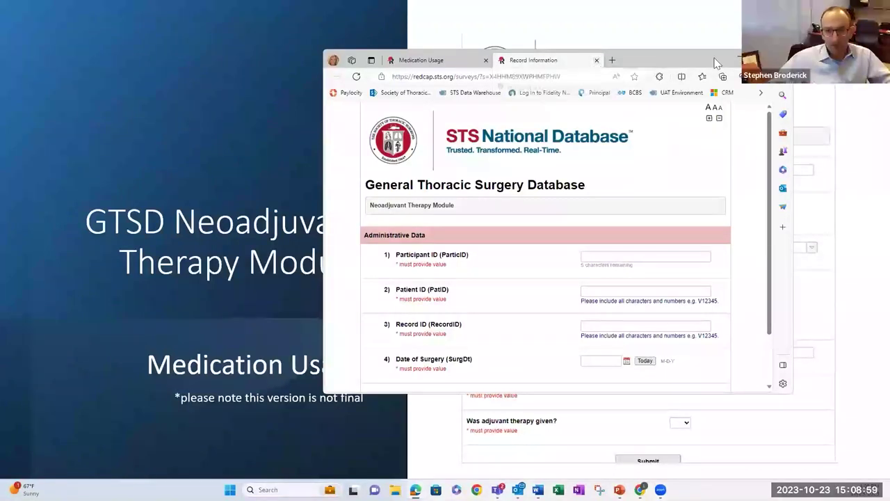
pyautogui.moveTo(756, 60)
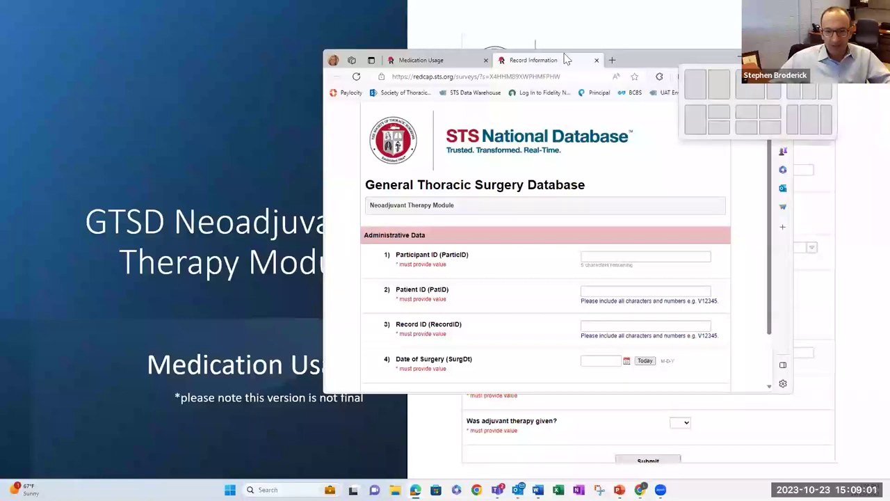
pyautogui.click(486, 60)
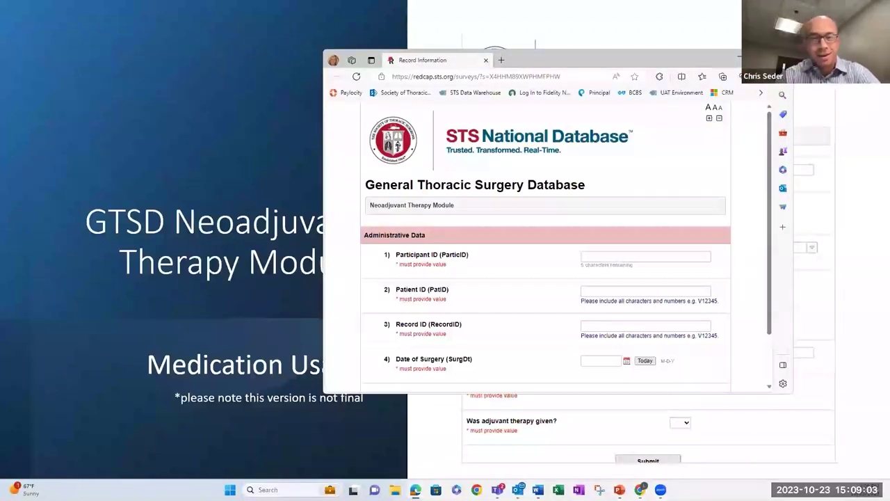
pyautogui.click(756, 60)
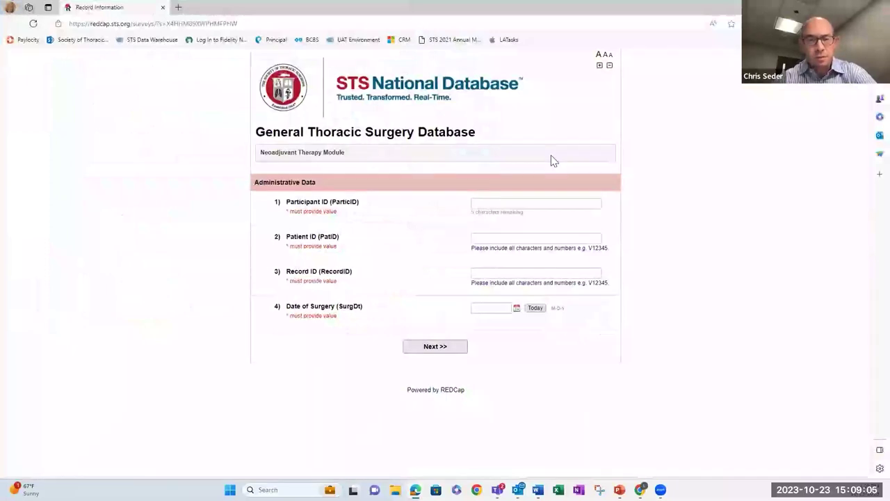
# Fill in the participant ID and the patient ID in the Administrative Data section
pyautogui.click(508, 205)
pyautogui.write('4')
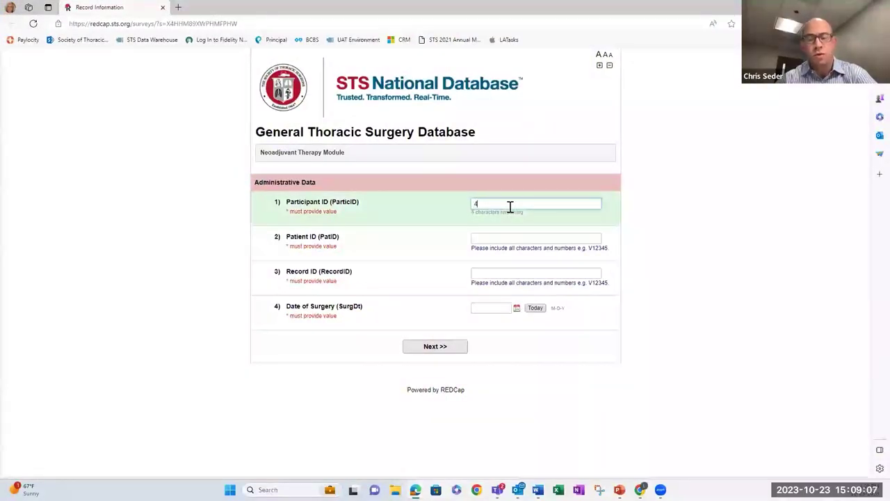
pyautogui.write('0000')
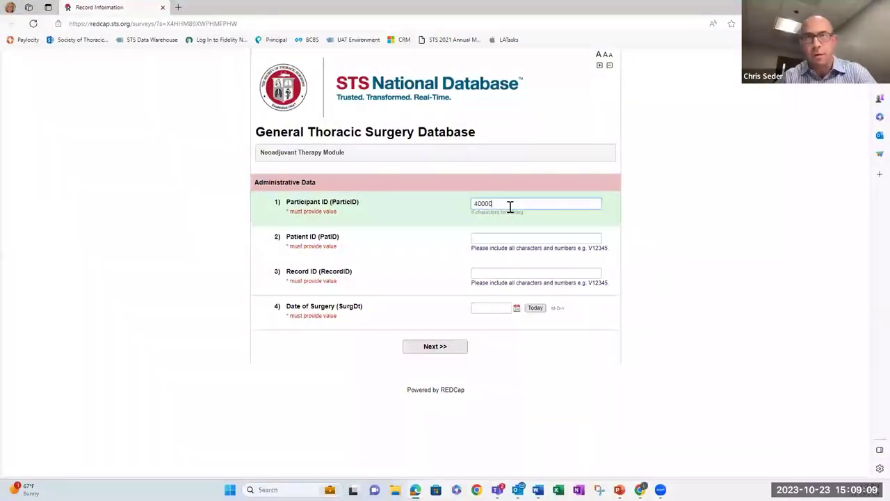
pyautogui.press('Tab')
pyautogui.write('V')
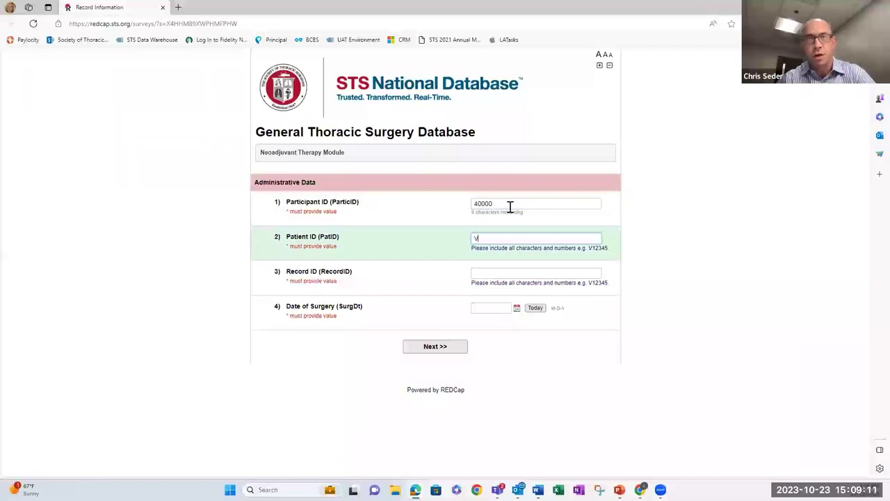
pyautogui.write('12345')
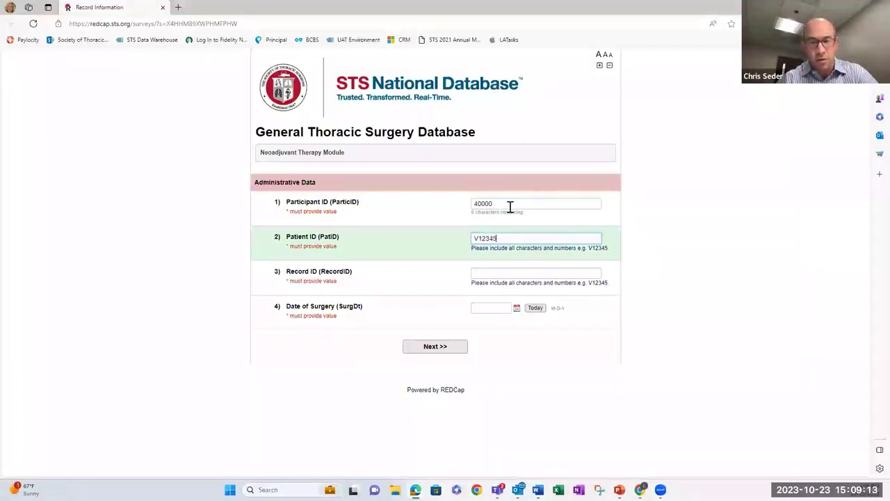
# Enter the record ID, including its letter prefix, in the Administrative Data section
pyautogui.click(489, 271)
pyautogui.write('C')
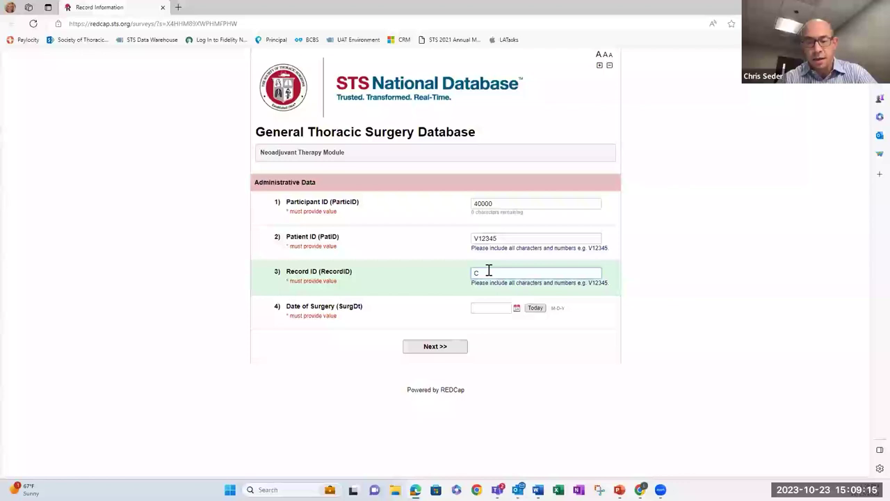
pyautogui.write('11')
pyautogui.press('BackSpace')
pyautogui.write('2')
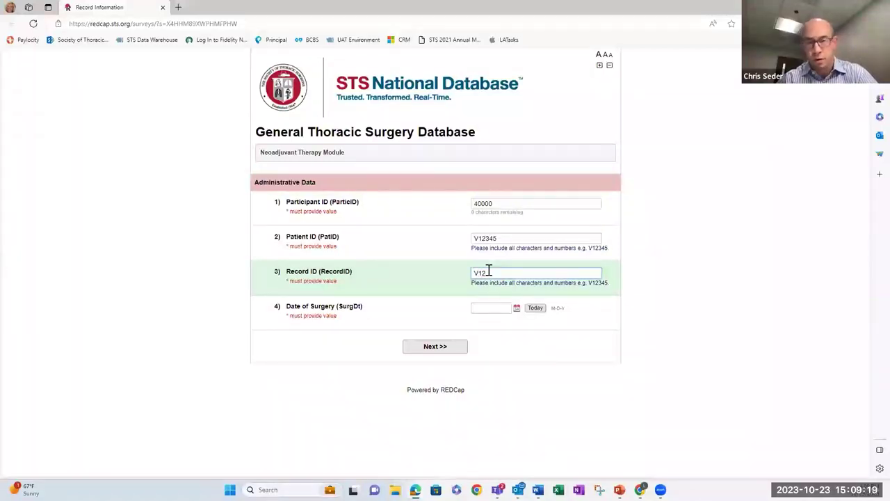
pyautogui.write('1345')
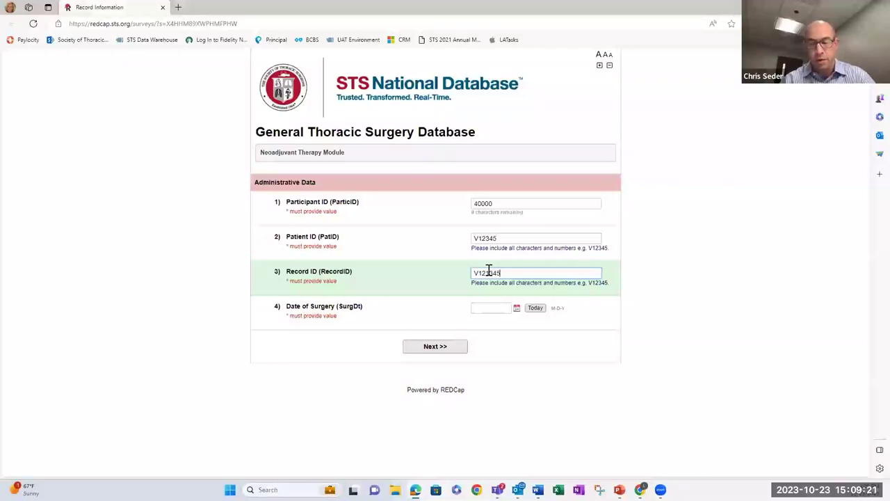
# Set the date of surgery to today's date, 10-23-2023, and continue to the Medication Usage page
pyautogui.click(491, 310)
pyautogui.click(537, 311)
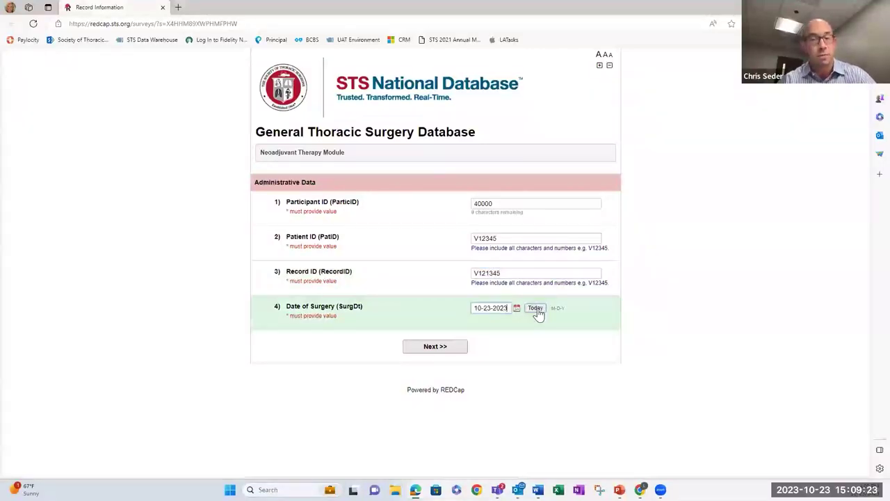
pyautogui.click(430, 350)
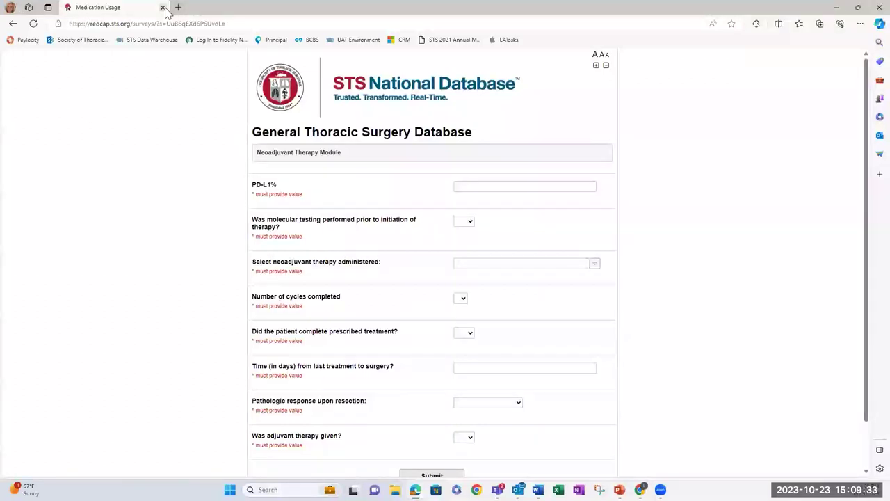
# Return to the Administrative Data page and proceed to the Medication Usage page again
pyautogui.click(13, 23)
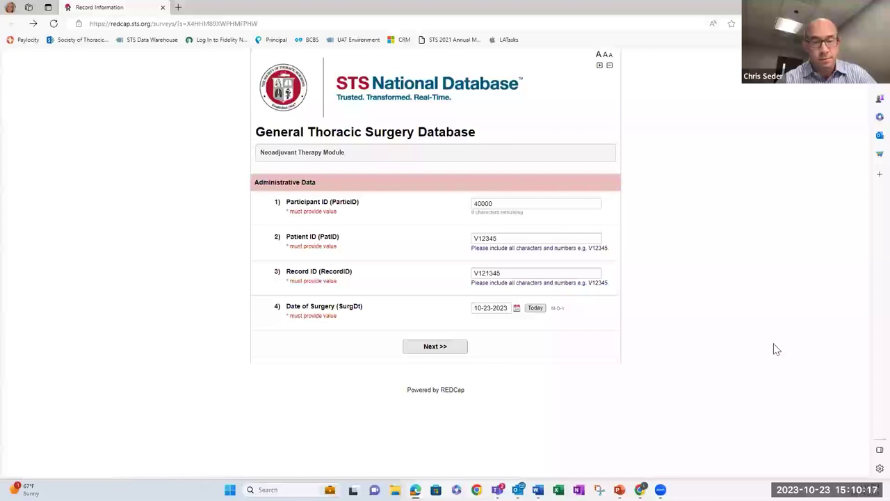
pyautogui.click(437, 347)
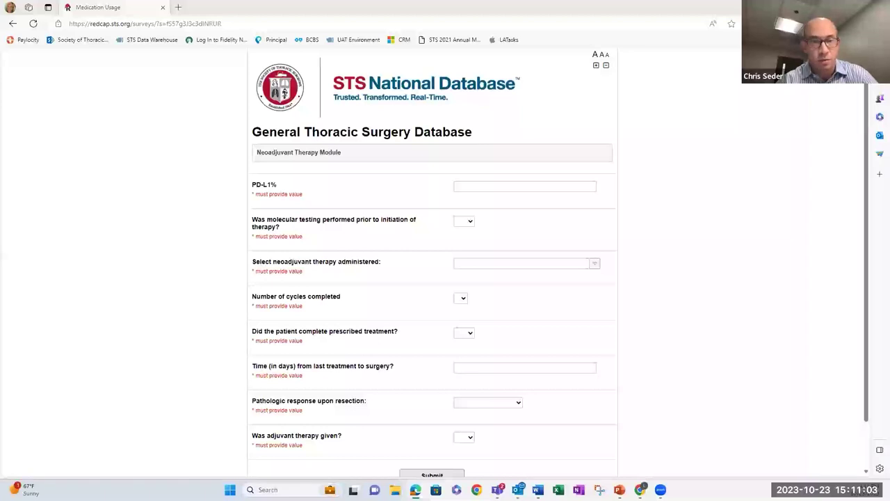
# Record molecular testing before therapy as Yes and choose EGFR L858R insertion as the identified gene mutation
pyautogui.moveTo(869, 115); pyautogui.dragTo(867, 139)
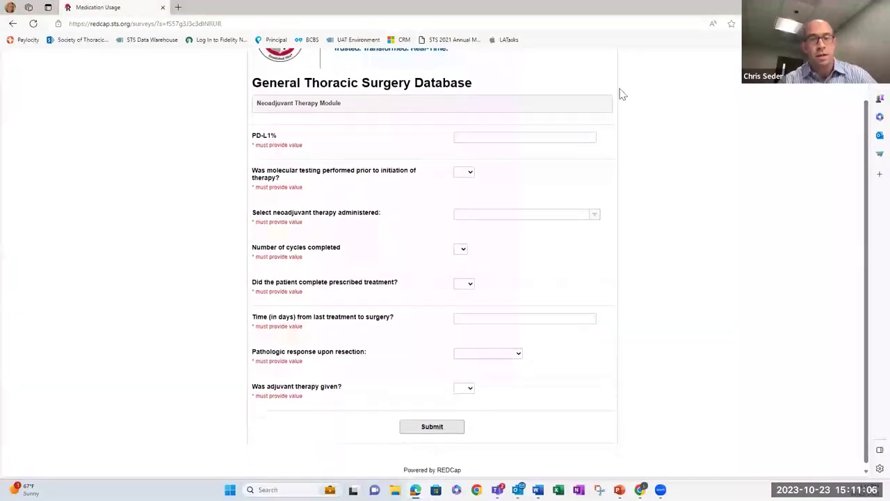
pyautogui.click(470, 172)
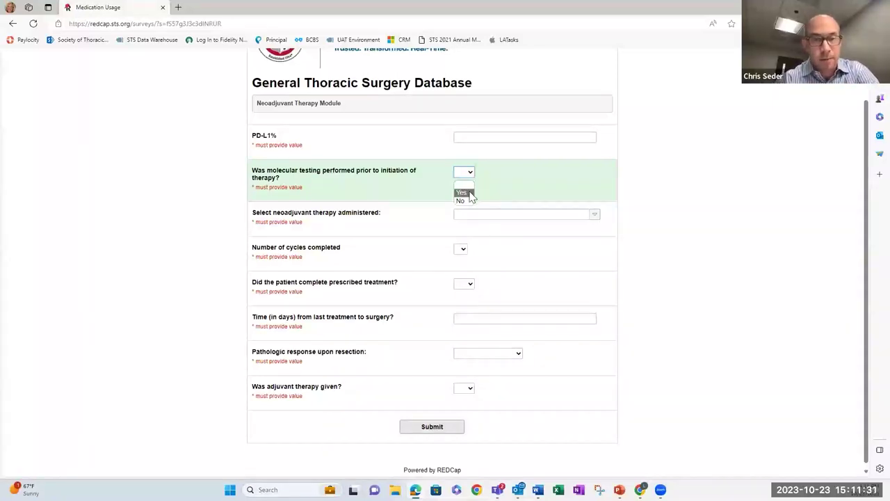
pyautogui.click(462, 193)
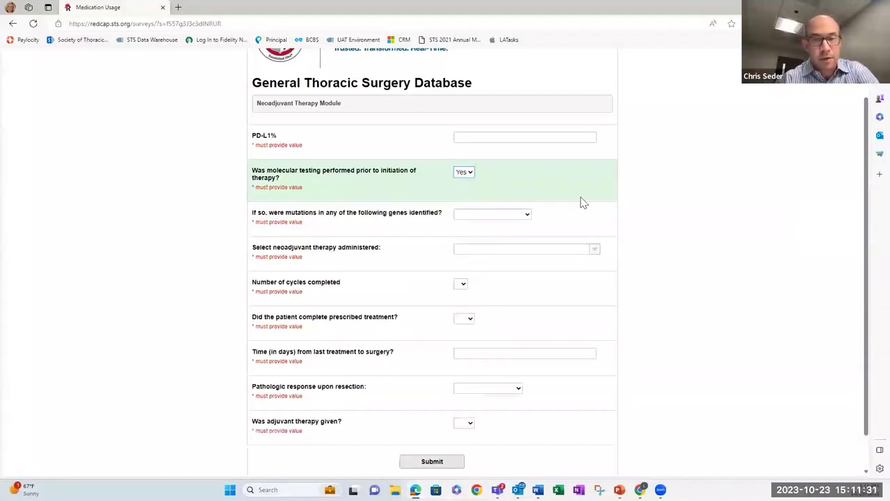
pyautogui.click(527, 214)
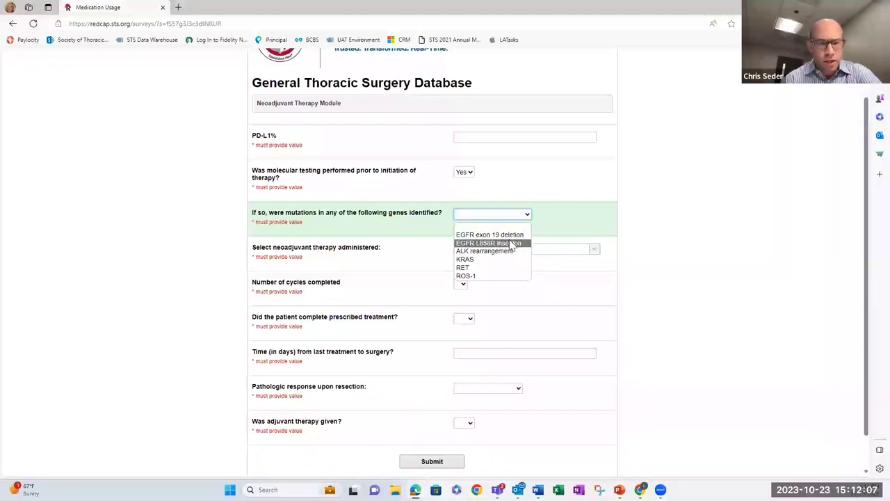
pyautogui.click(513, 244)
# Choose Chemotherapy + Immunotherapy as the neoadjuvant therapy and look through its specific regimen options
pyautogui.click(595, 251)
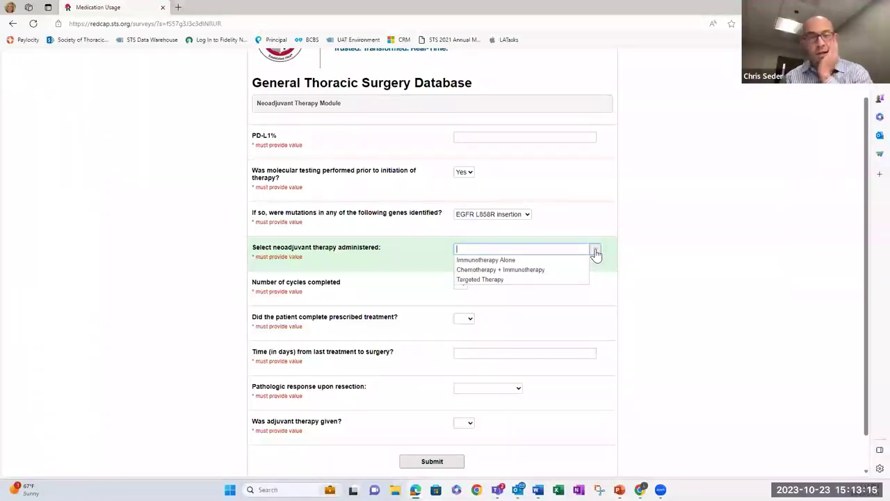
pyautogui.click(548, 270)
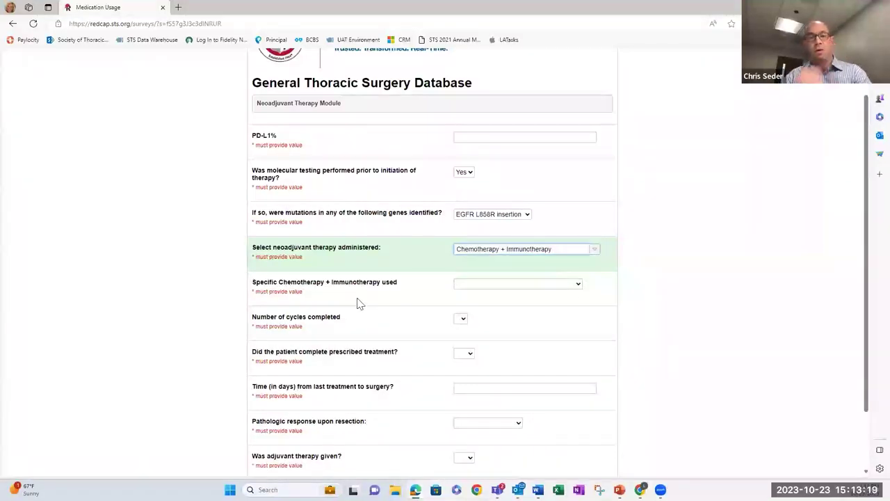
pyautogui.click(579, 285)
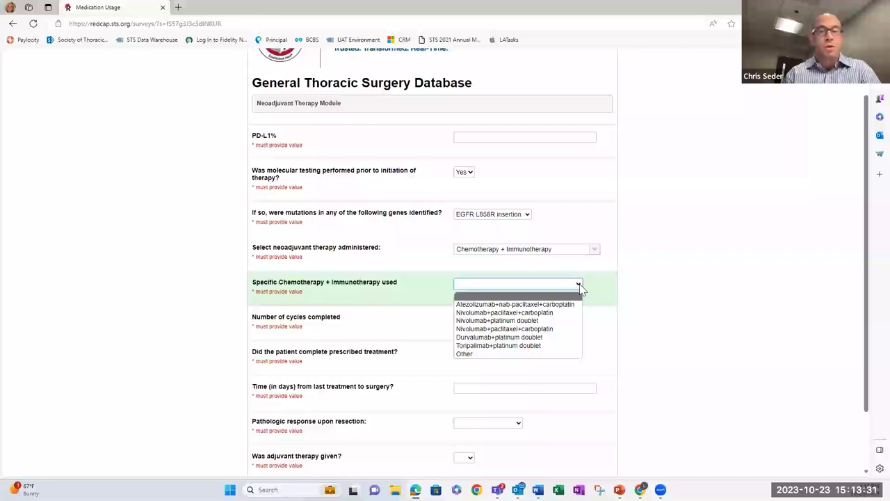
pyautogui.click(580, 285)
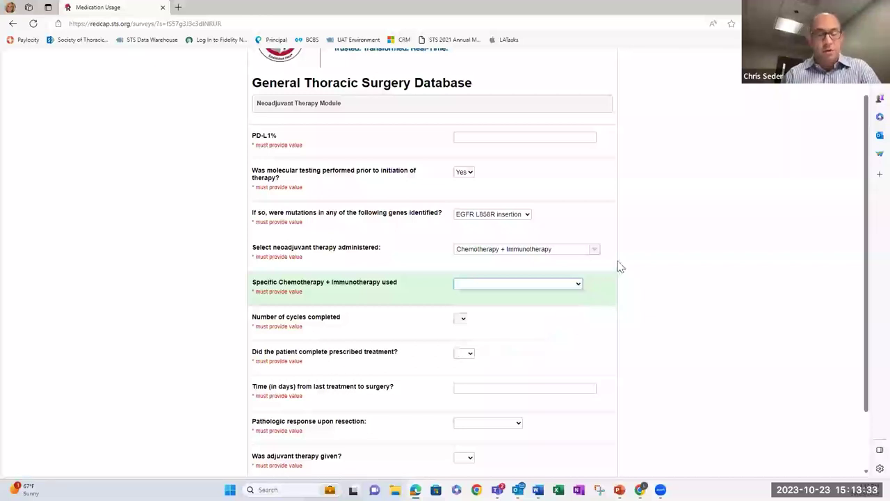
# Change the neoadjuvant therapy to Immunotherapy Alone and look through the specific immunotherapy options
pyautogui.click(592, 251)
pyautogui.click(568, 260)
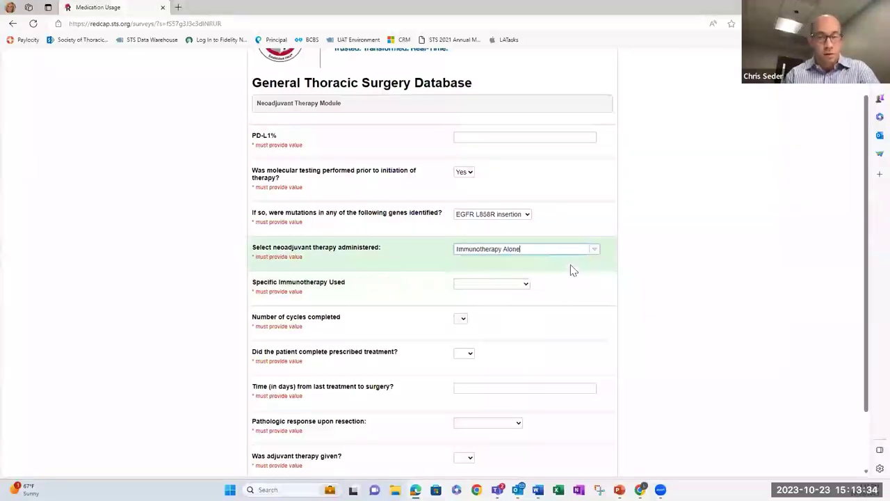
pyautogui.click(529, 288)
pyautogui.click(528, 288)
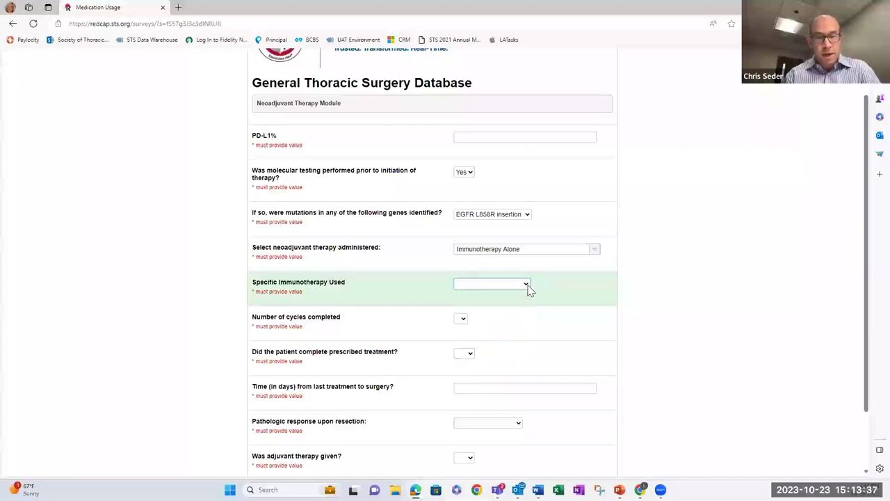
# Change the neoadjuvant therapy to Targeted Therapy and look through the specific targeted therapy options
pyautogui.click(595, 254)
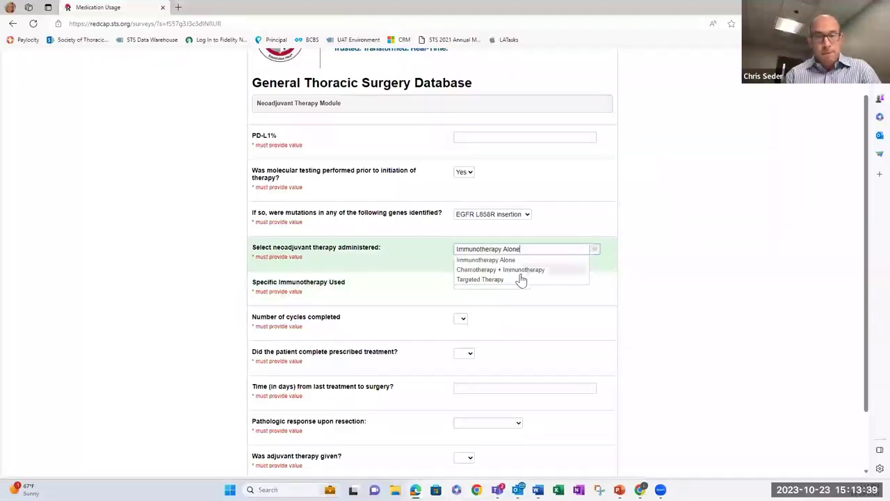
pyautogui.click(517, 280)
pyautogui.click(493, 286)
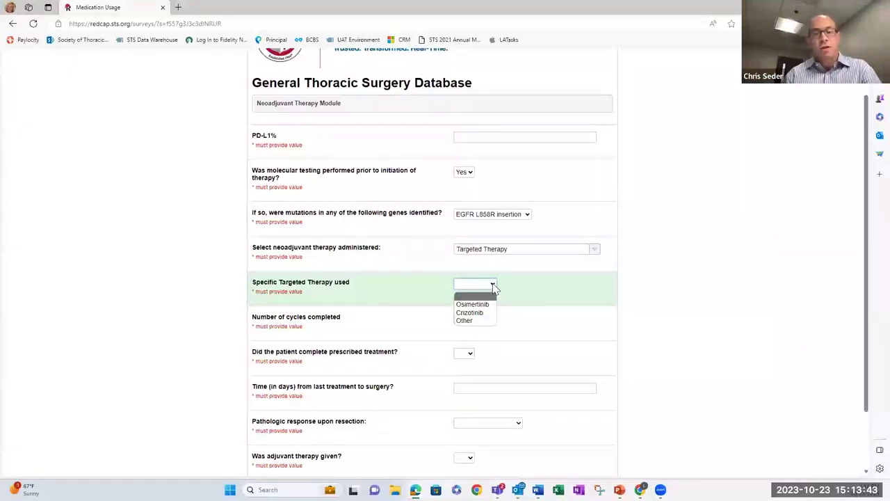
pyautogui.click(494, 286)
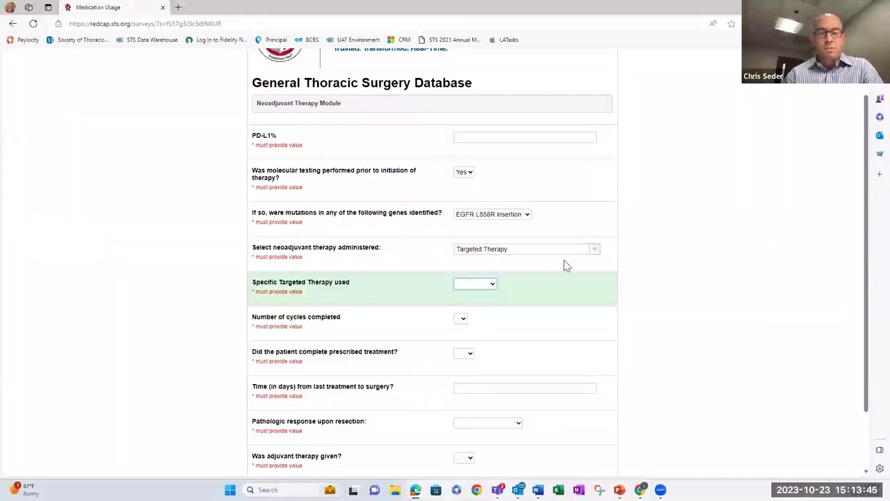
# Set the neoadjuvant therapy to Chemotherapy + Immunotherapy with Nivolumab+paclitaxel+carboplatin as the specific regimen used
pyautogui.click(595, 251)
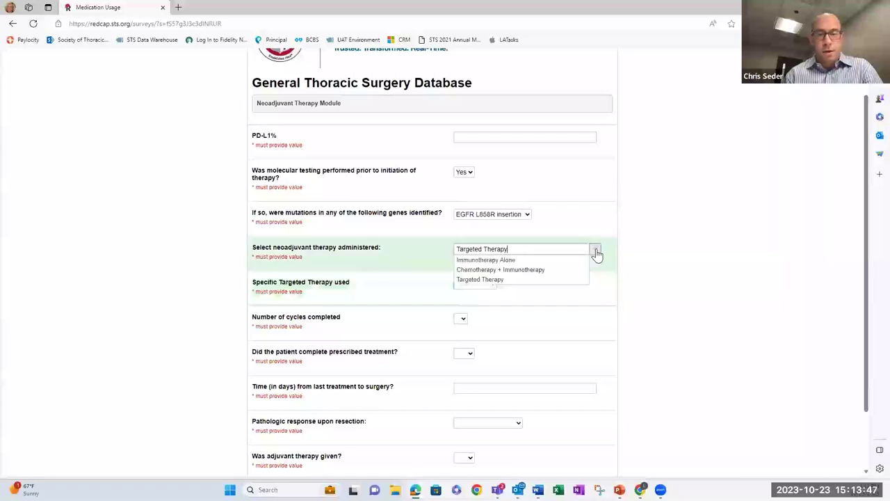
pyautogui.click(546, 269)
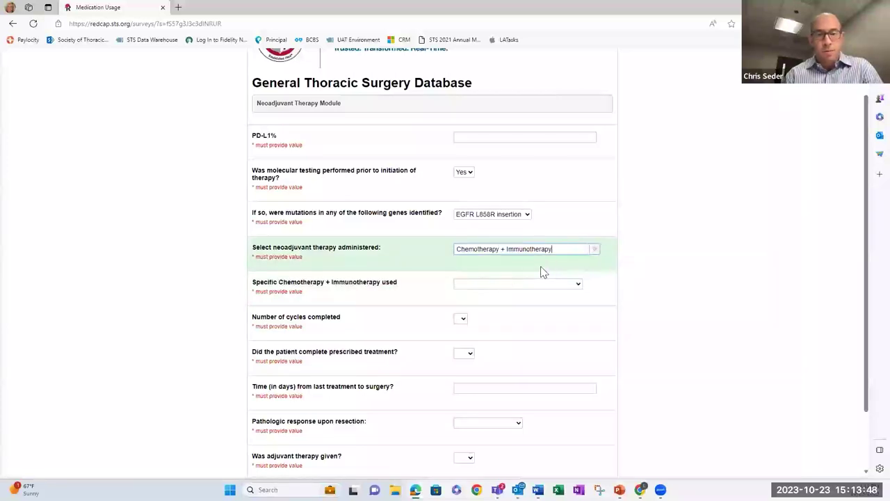
pyautogui.click(579, 285)
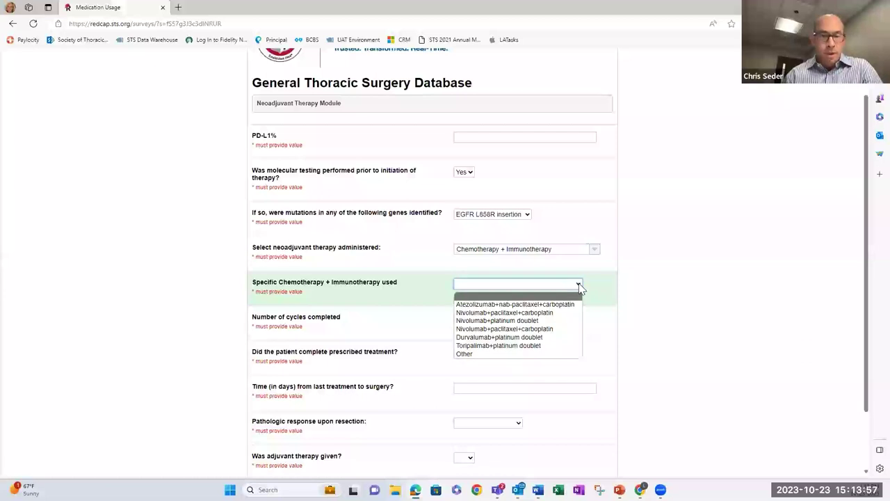
pyautogui.click(549, 312)
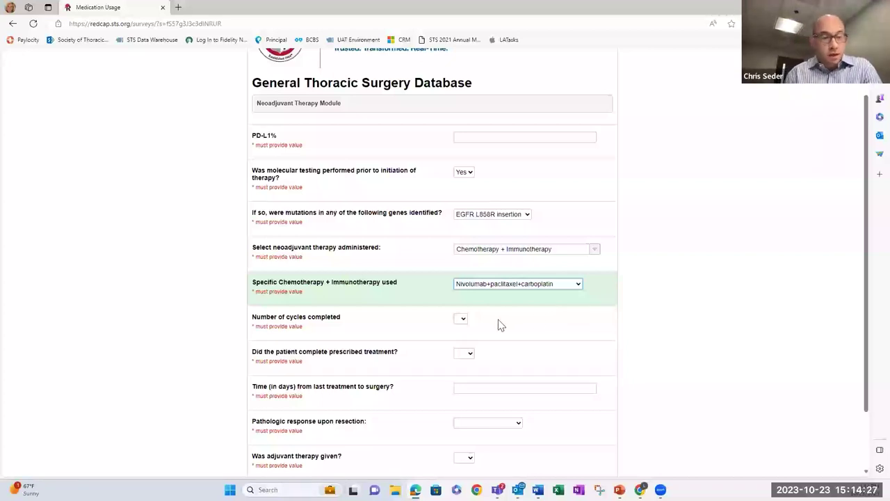
# Set the number of cycles completed to 2
pyautogui.click(464, 320)
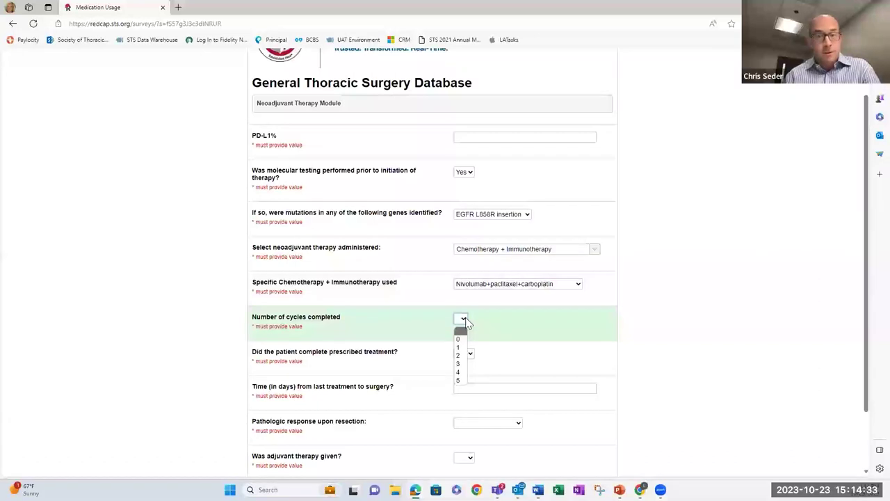
pyautogui.click(459, 355)
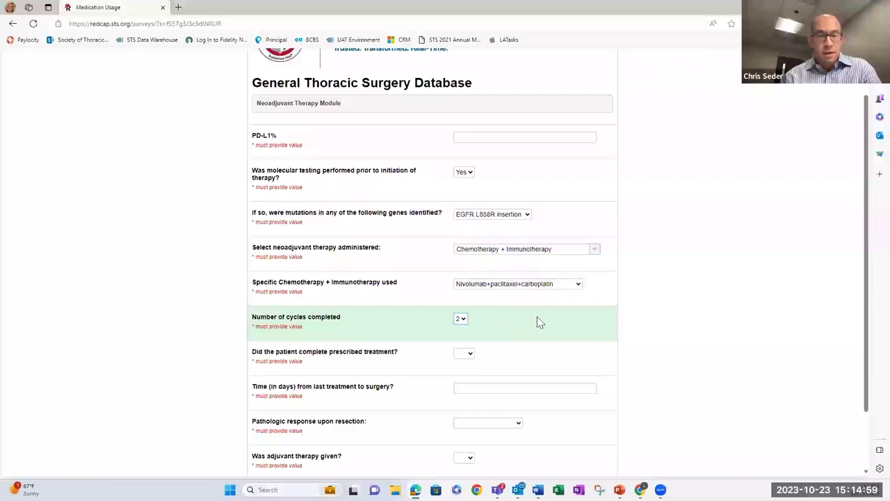
# Answer No to whether the patient completed the prescribed treatment
pyautogui.scroll(-2, 537, 320)
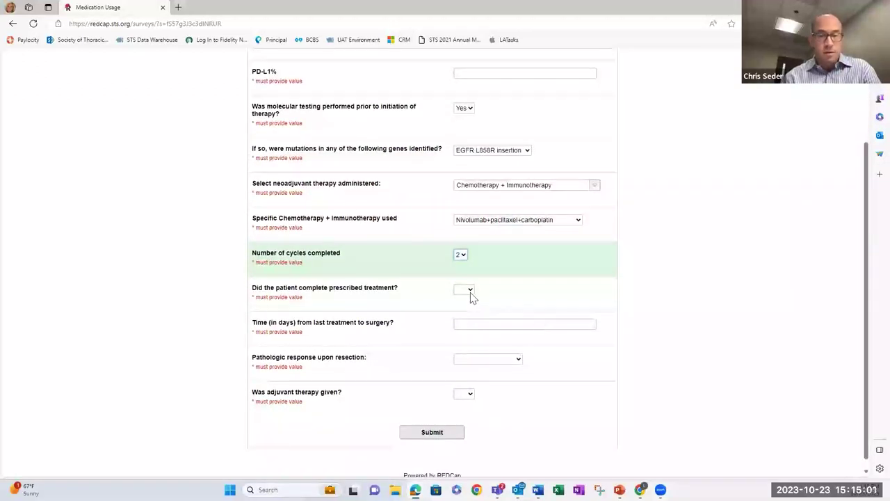
pyautogui.click(464, 289)
pyautogui.click(465, 317)
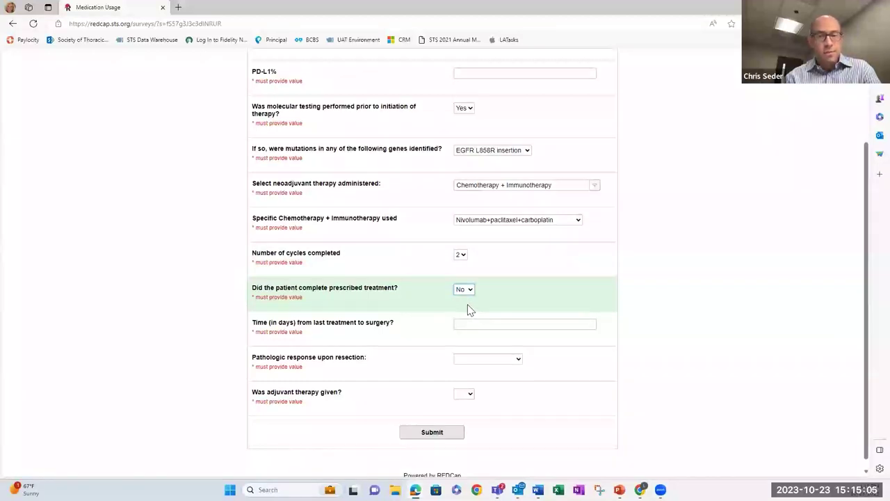
# Go to the days from last treatment to surgery question and look through the pathologic response options without choosing one
pyautogui.click(540, 322)
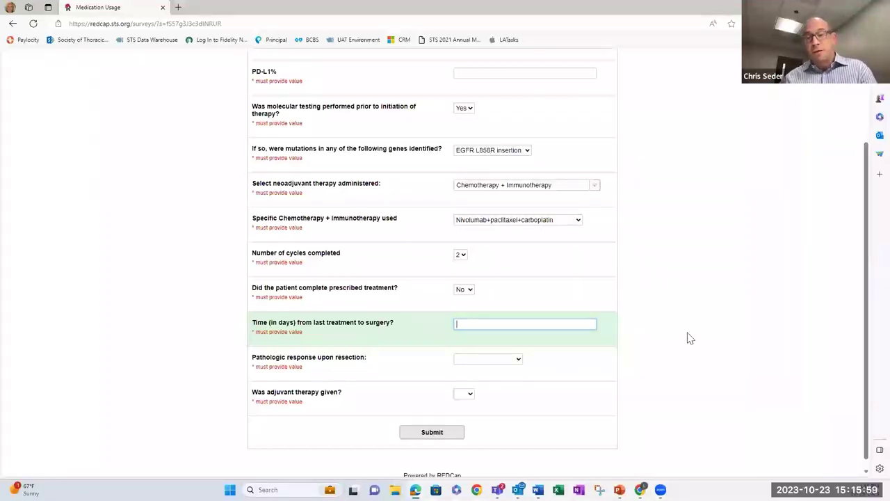
pyautogui.click(518, 359)
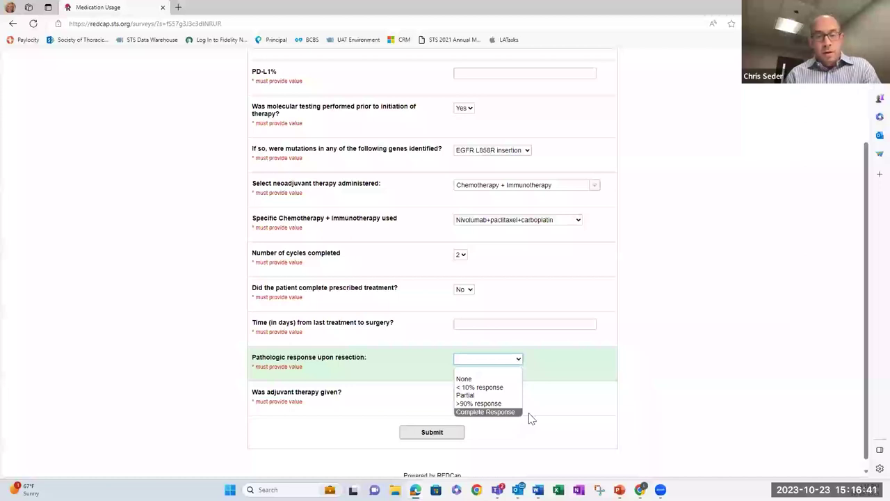
pyautogui.click(681, 417)
# Answer Yes to whether adjuvant therapy was given and specify the adjuvant therapy as Other
pyautogui.click(471, 395)
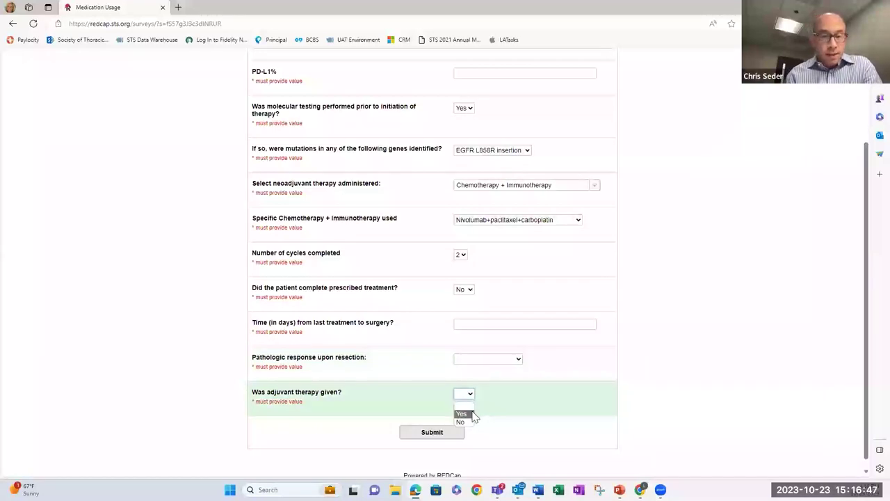
pyautogui.click(473, 415)
pyautogui.scroll(-1, 720, 434)
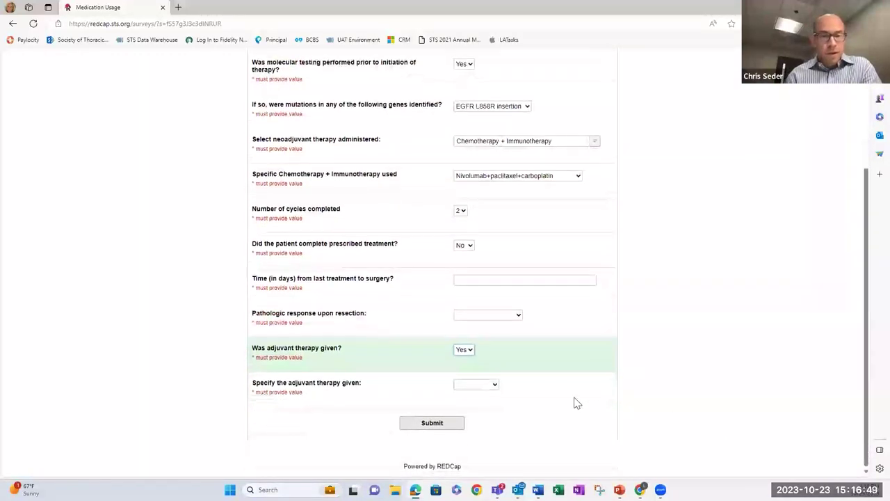
pyautogui.click(494, 387)
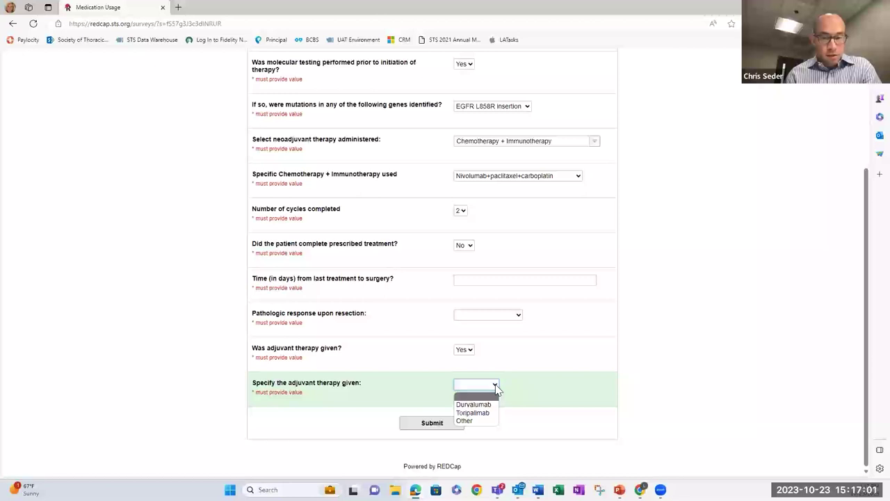
pyautogui.click(489, 420)
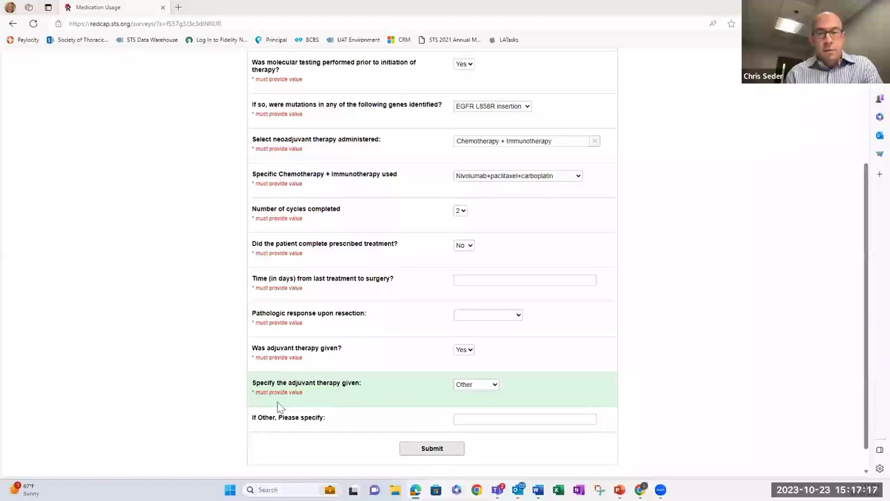
pyautogui.click(495, 385)
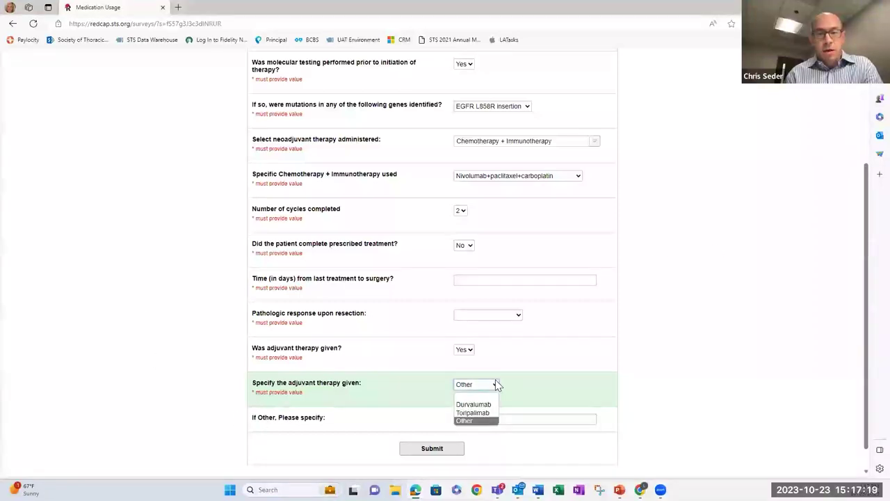
# Change the specific Chemotherapy + Immunotherapy used to Other and go to its specify field
pyautogui.click(580, 175)
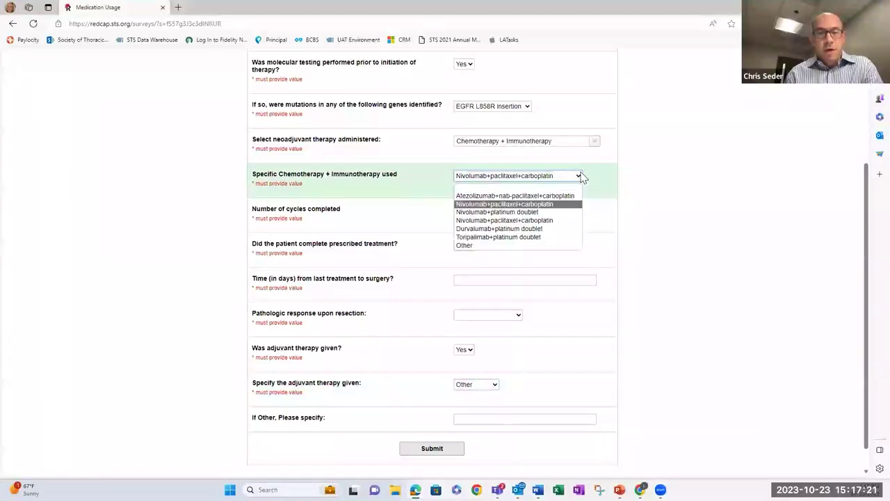
pyautogui.click(485, 245)
pyautogui.click(479, 213)
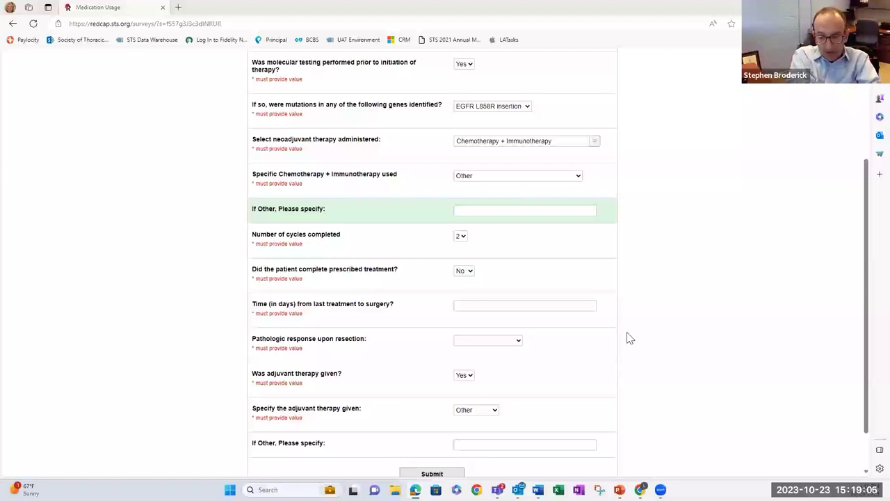
pyautogui.scroll(1, 633, 341)
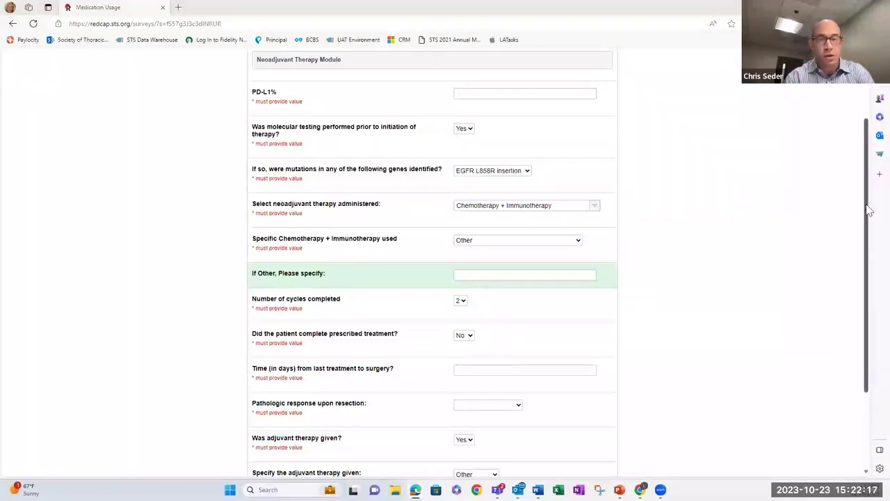
pyautogui.scroll(1, 871, 212)
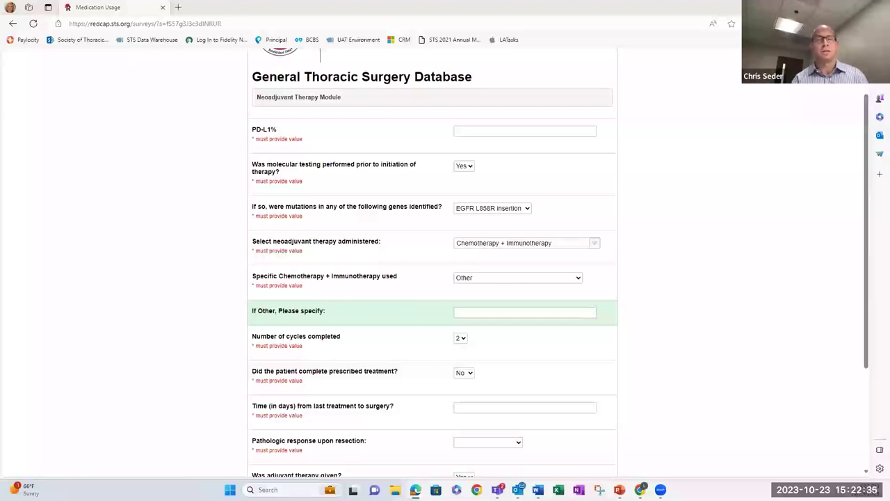
pyautogui.click(733, 7)
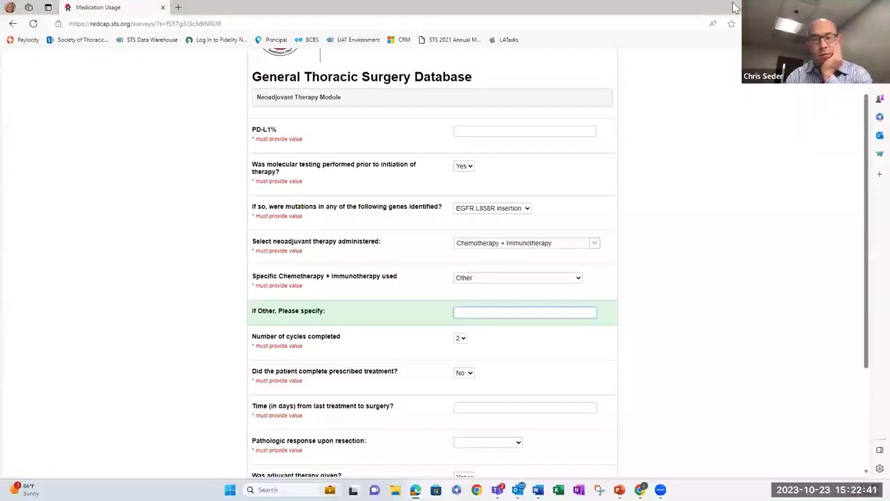
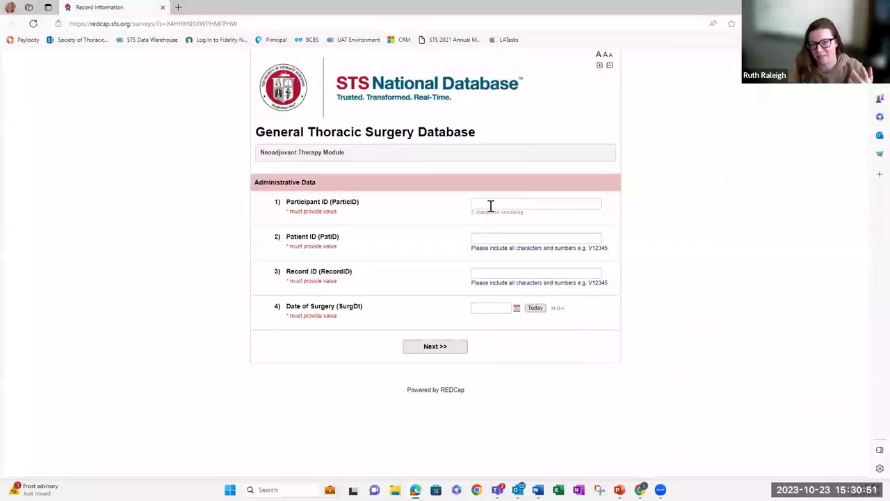
# Fill in the participant, patient and record IDs, set the date of surgery to today, 10-23-2023, and continue to the medication usage page
pyautogui.write('40000')
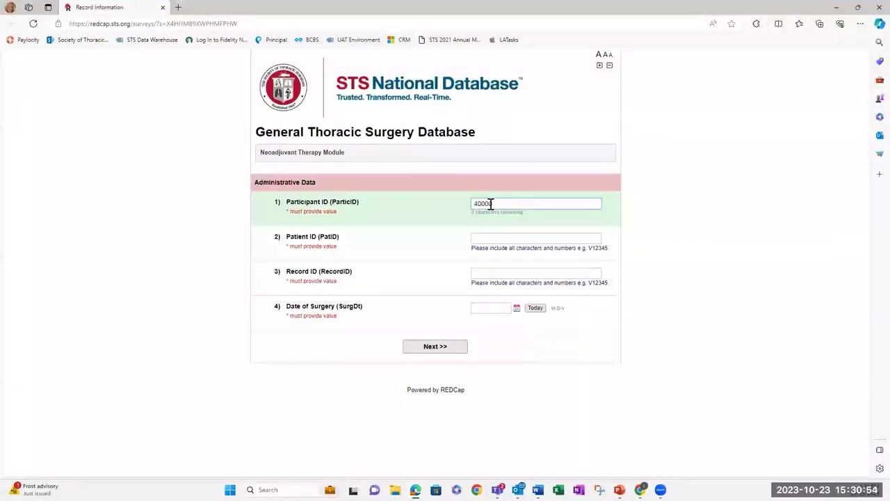
pyautogui.press('Tab')
pyautogui.write('V12345')
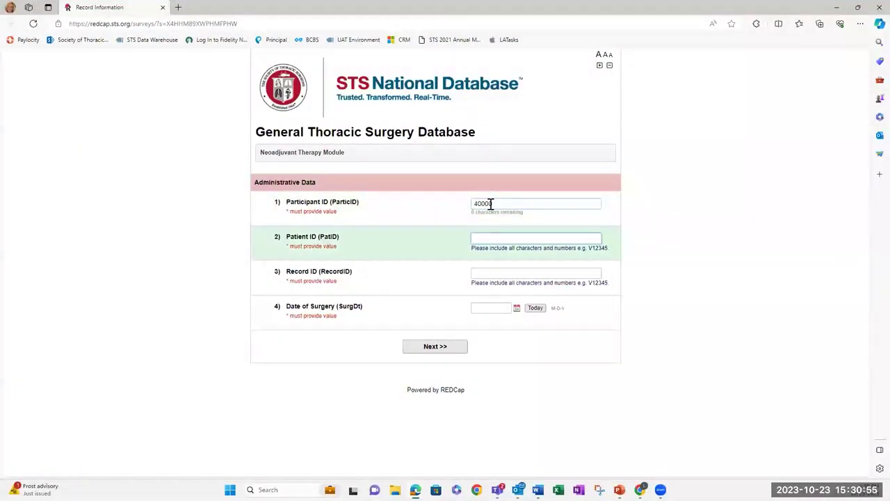
pyautogui.press('Tab')
pyautogui.write('v12345')
pyautogui.press('Tab')
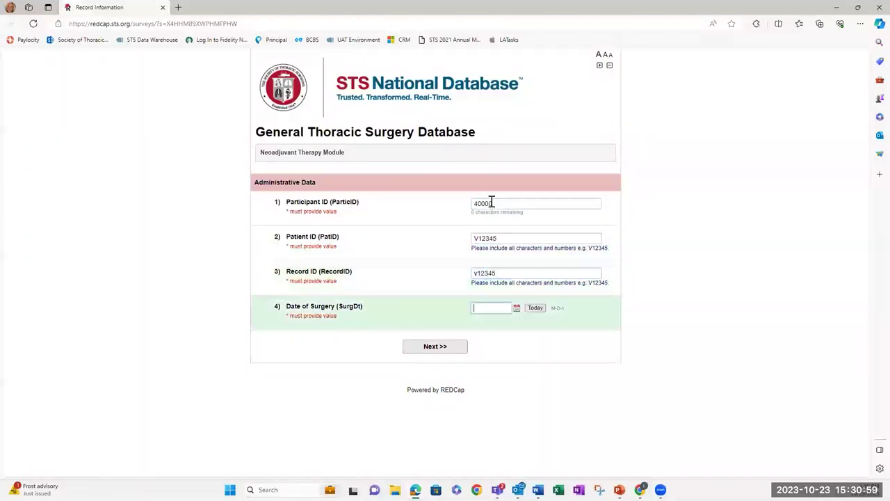
pyautogui.click(537, 308)
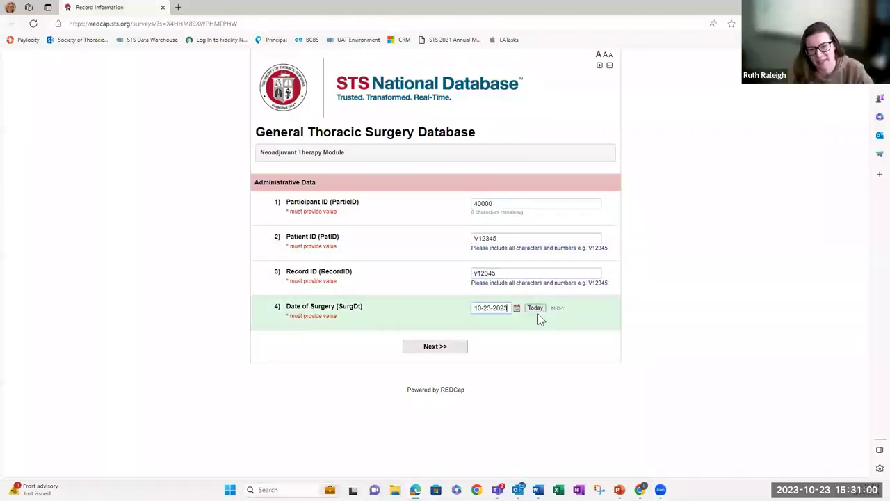
pyautogui.click(455, 347)
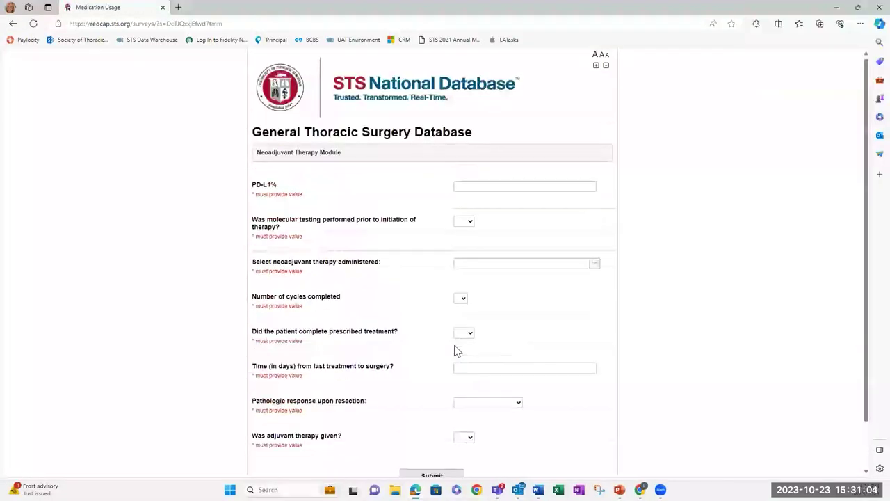
# Enter 0 for PD-L1% and answer Yes to whether molecular testing was performed prior to initiation of therapy
pyautogui.click(484, 187)
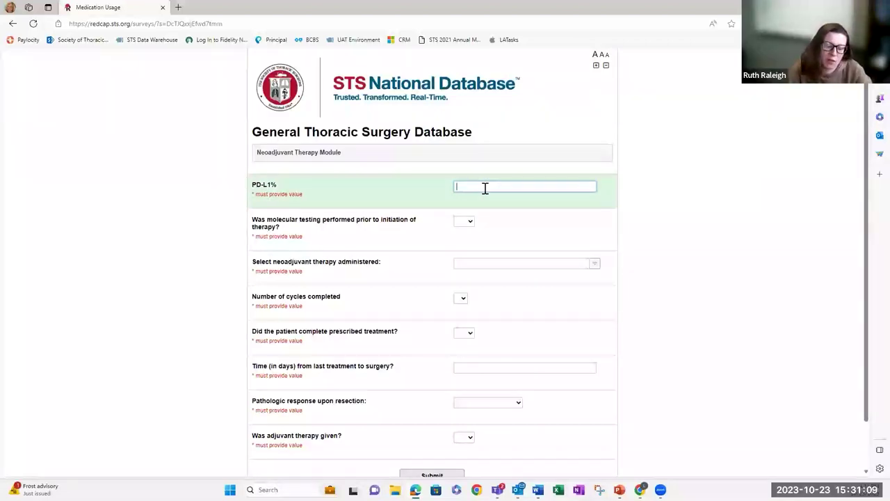
pyautogui.write('0')
pyautogui.press('Tab')
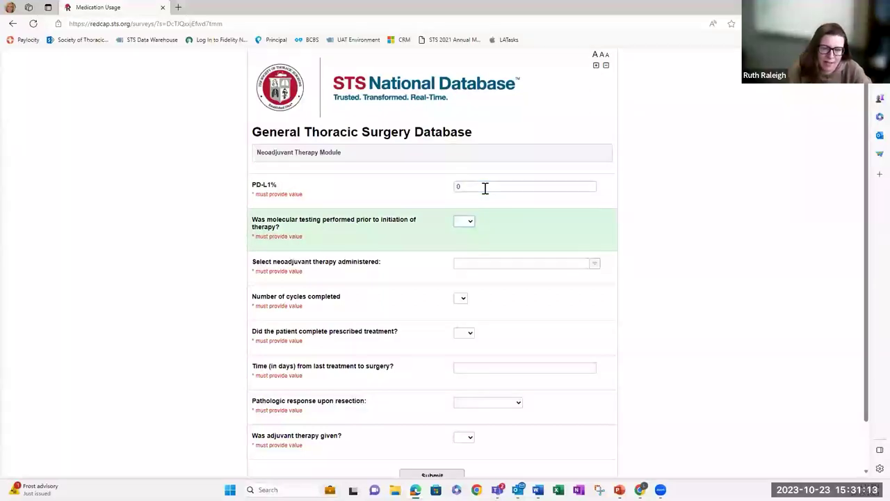
pyautogui.click(471, 222)
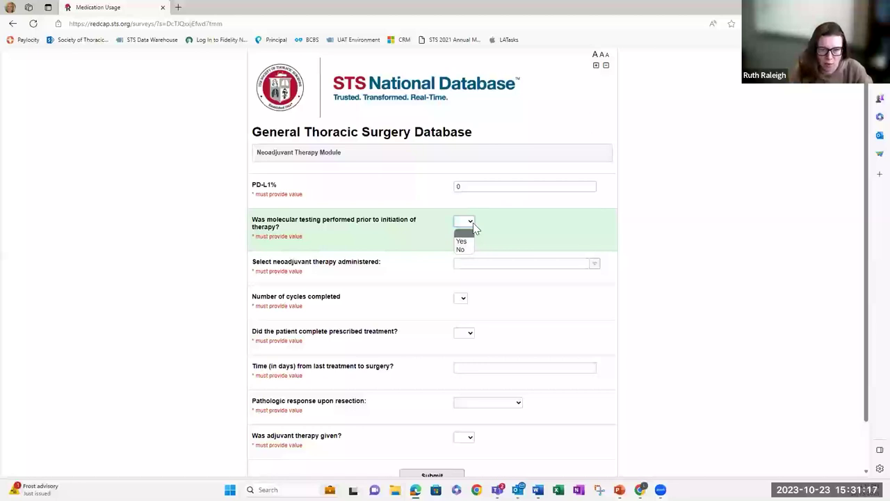
pyautogui.click(473, 223)
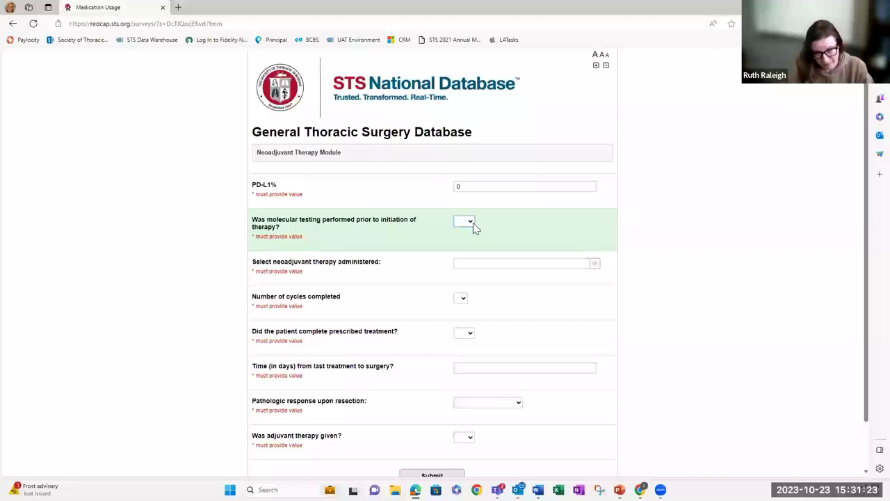
pyautogui.click(473, 222)
pyautogui.click(461, 241)
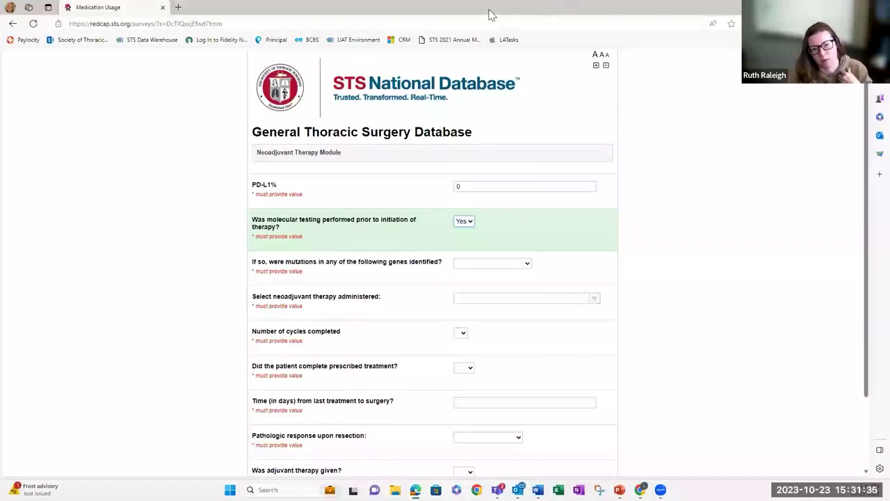
pyautogui.doubleClick(588, 7)
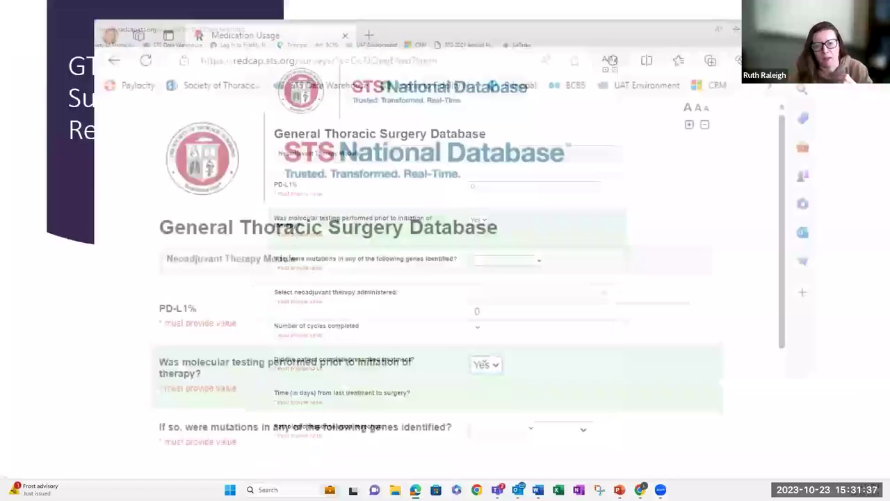
pyautogui.click(675, 60)
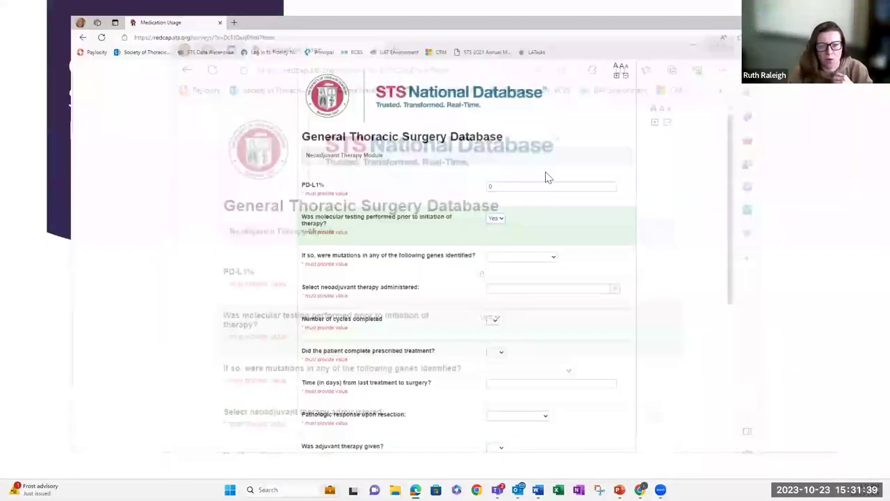
# Look through the gene mutation options without choosing one
pyautogui.click(515, 264)
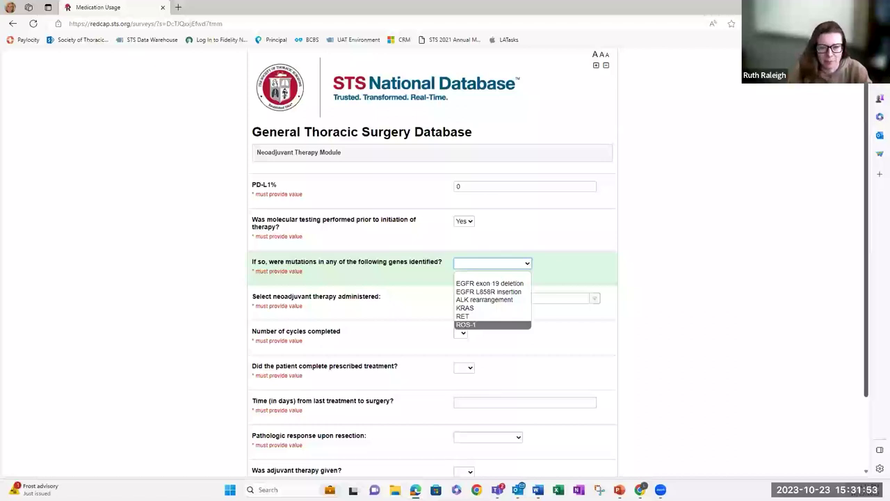
pyautogui.click(511, 263)
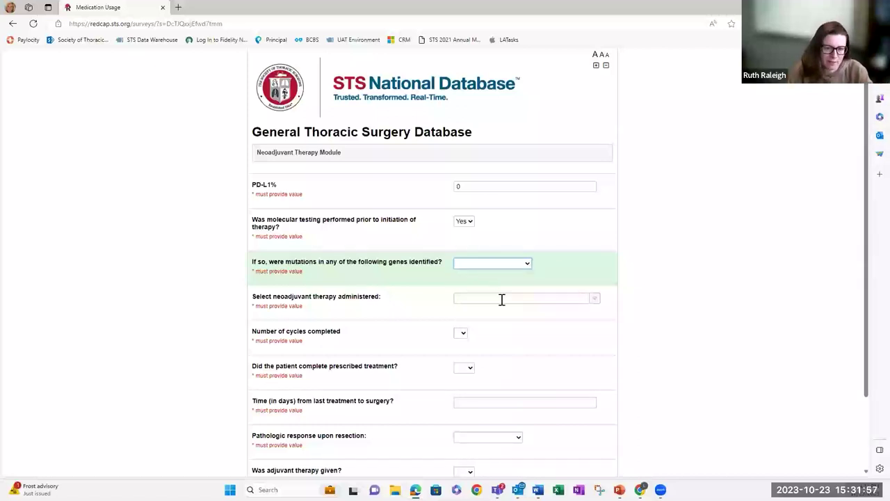
pyautogui.click(531, 265)
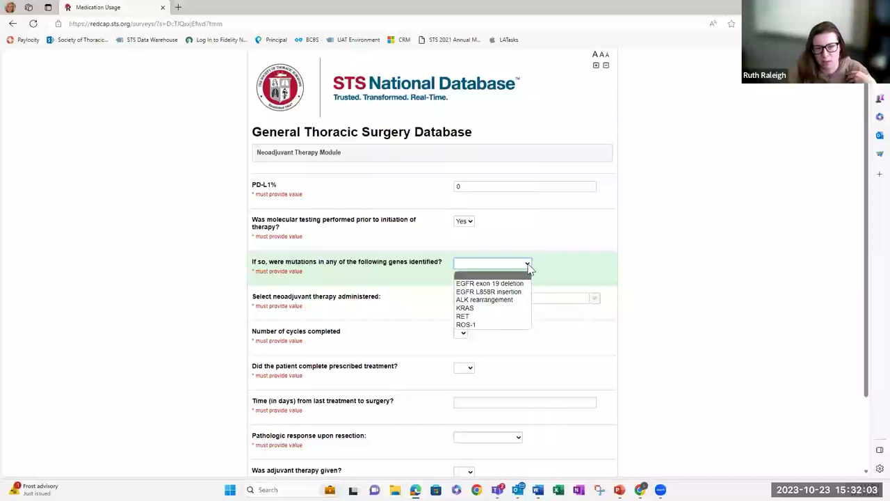
pyautogui.click(529, 267)
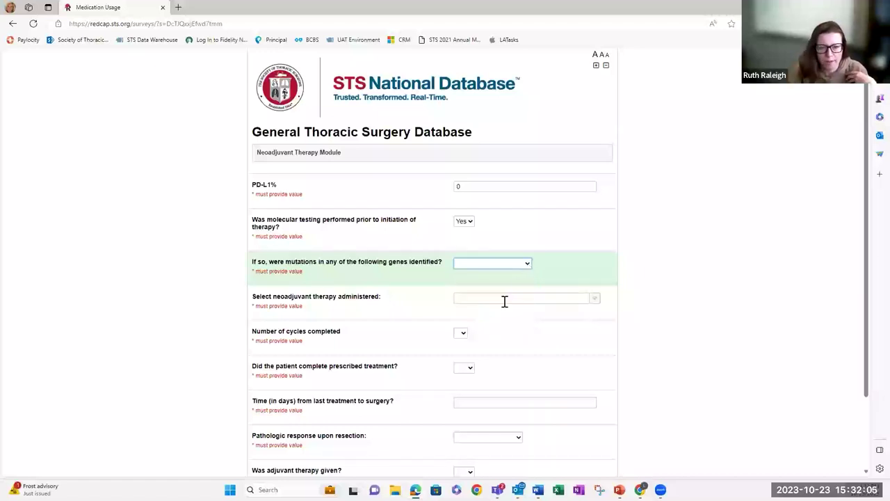
# Set the neoadjuvant therapy administered to Chemotherapy + Immunotherapy with Nivolumab+platinum doublet as the specific regimen used
pyautogui.click(505, 299)
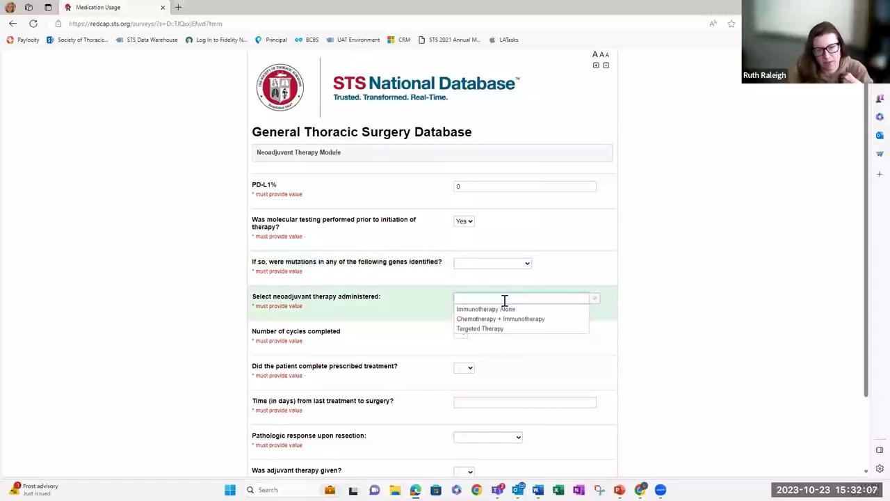
pyautogui.click(537, 319)
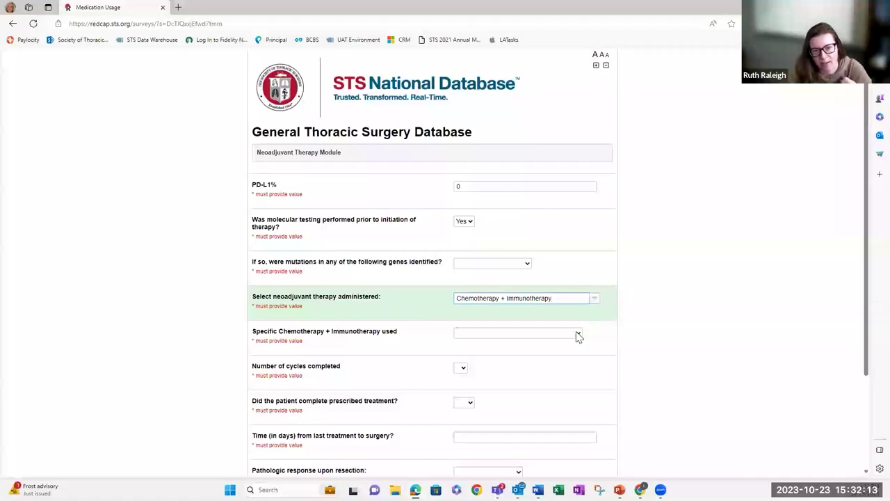
pyautogui.click(580, 335)
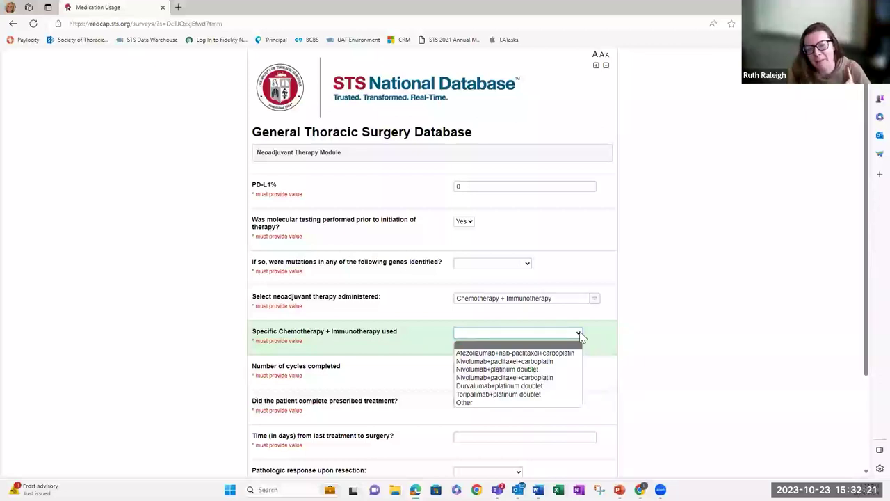
pyautogui.click(518, 369)
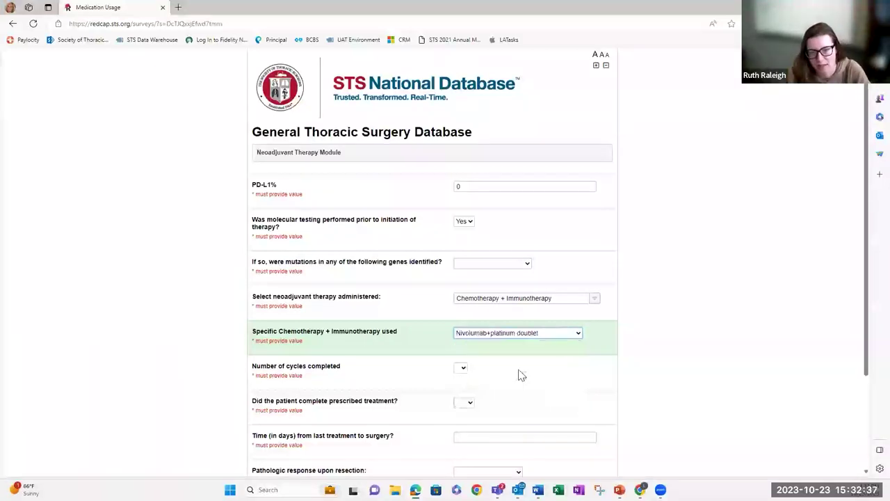
# Set the number of cycles completed to 1 and answer No to whether the patient completed the prescribed treatment
pyautogui.click(463, 368)
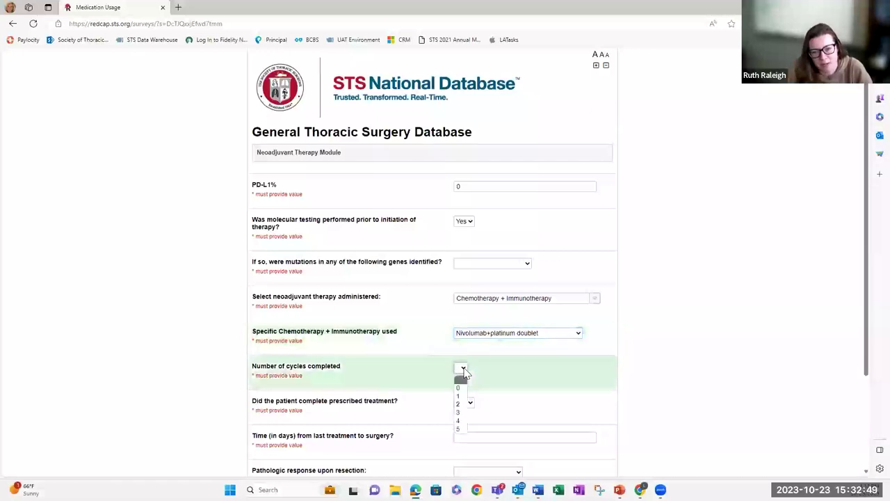
pyautogui.click(461, 397)
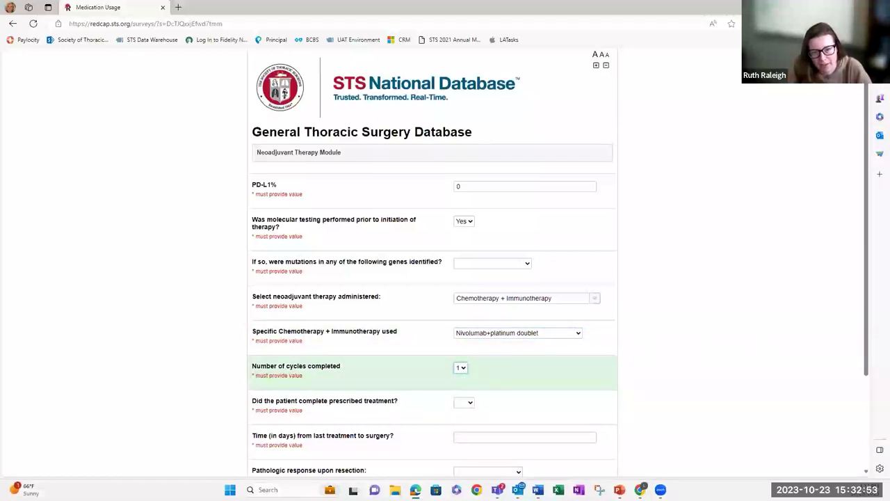
pyautogui.moveTo(869, 273); pyautogui.dragTo(871, 345)
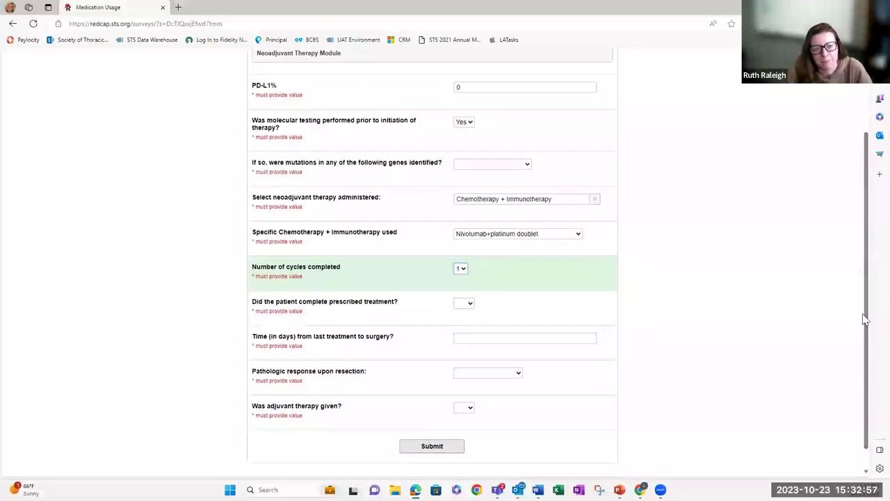
pyautogui.click(471, 305)
pyautogui.click(465, 332)
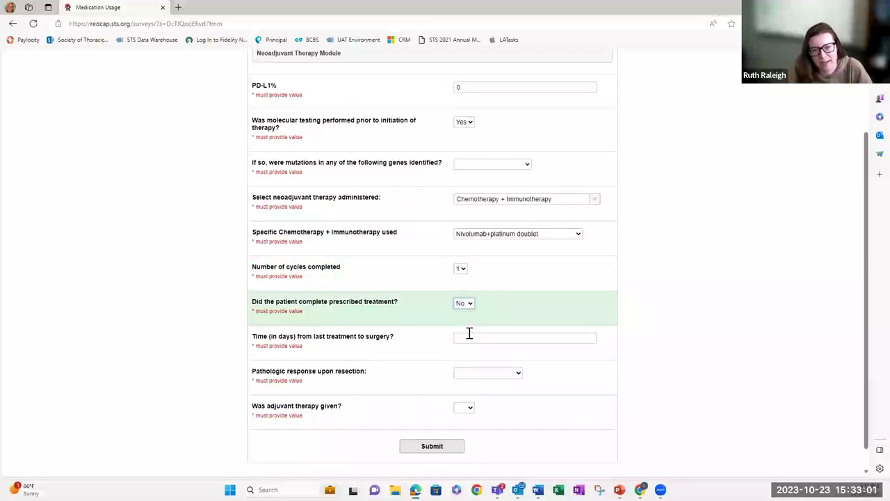
# Enter 44 as the days from last treatment to surgery and view the pathologic response options without choosing one
pyautogui.click(584, 339)
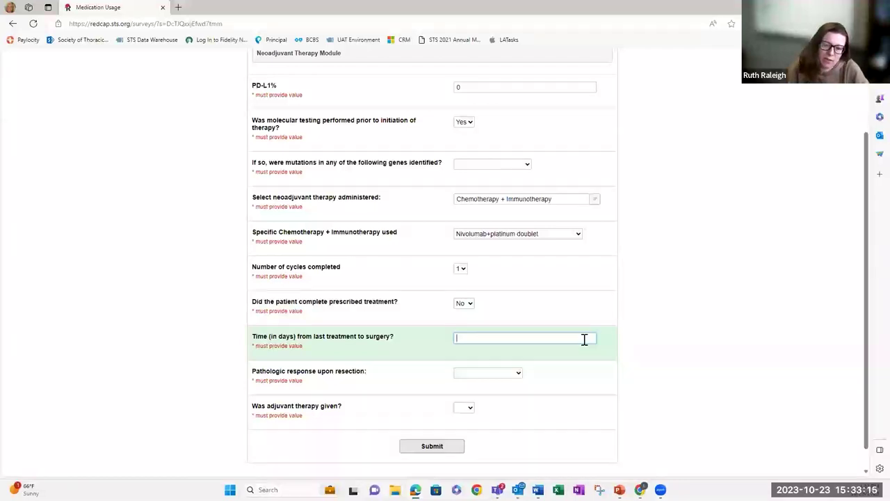
pyautogui.write('44')
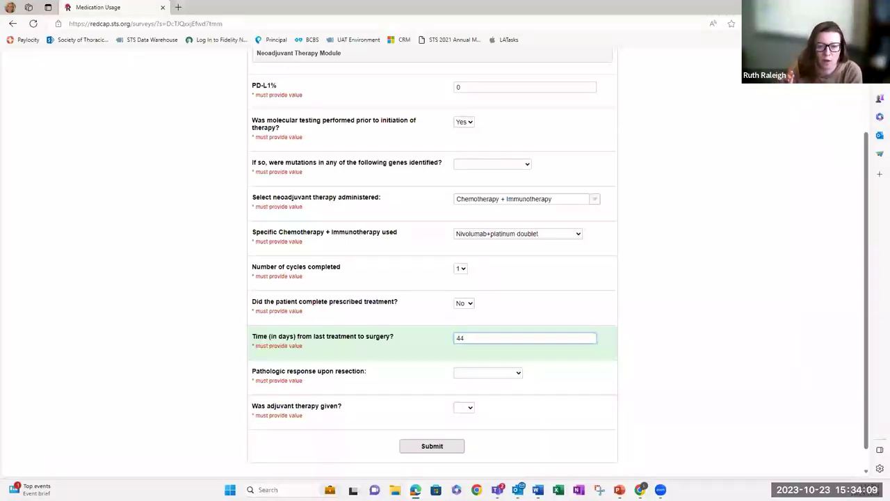
pyautogui.click(519, 376)
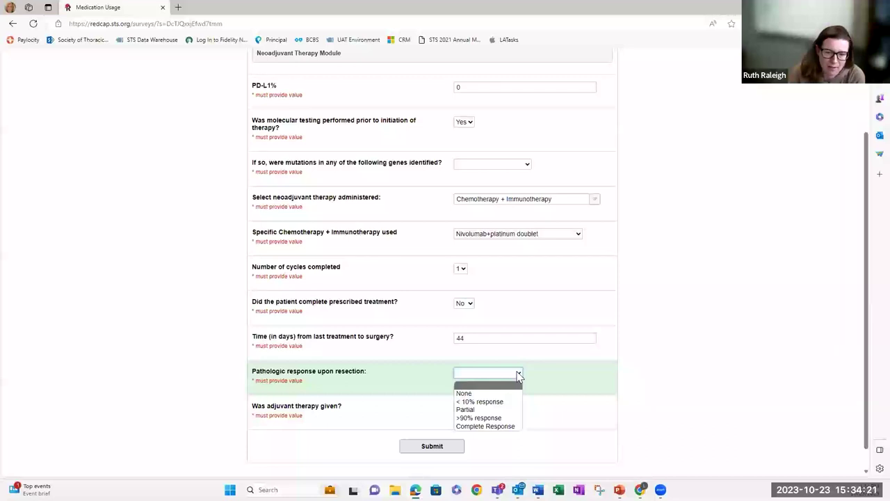
pyautogui.click(518, 375)
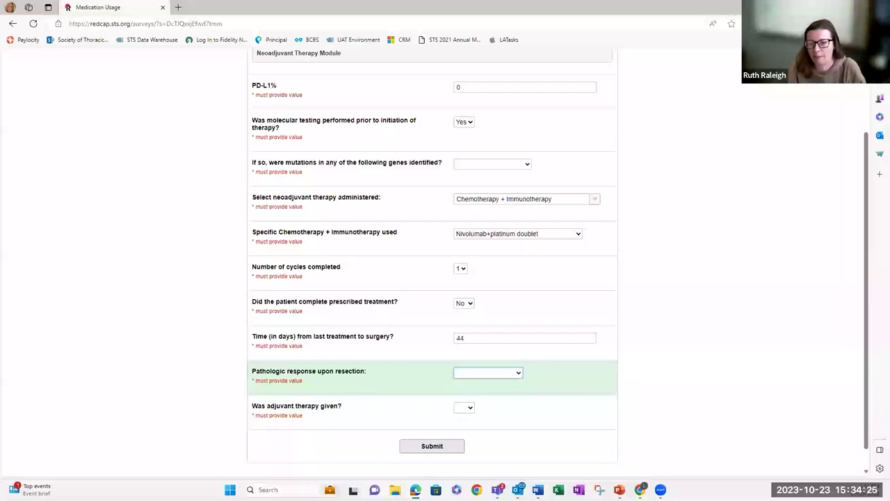
# Answer No to whether adjuvant therapy was given, submit the form and dismiss the required-fields notice
pyautogui.click(465, 408)
pyautogui.click(462, 437)
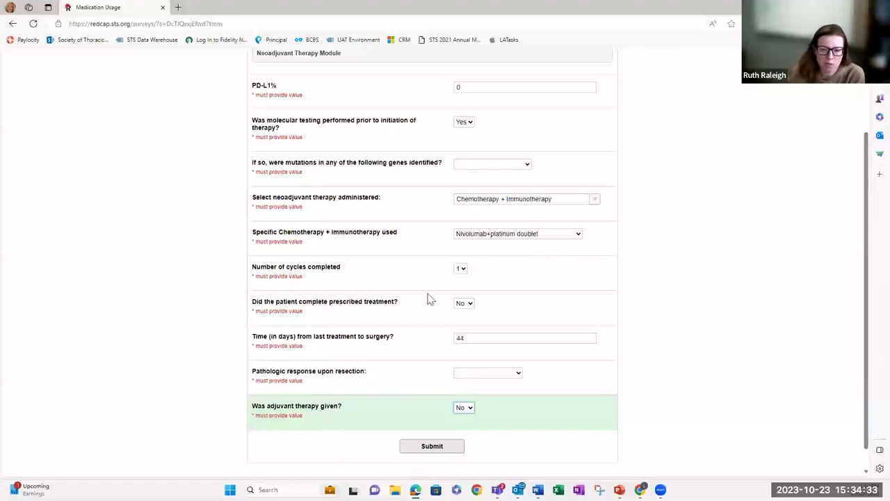
pyautogui.click(444, 449)
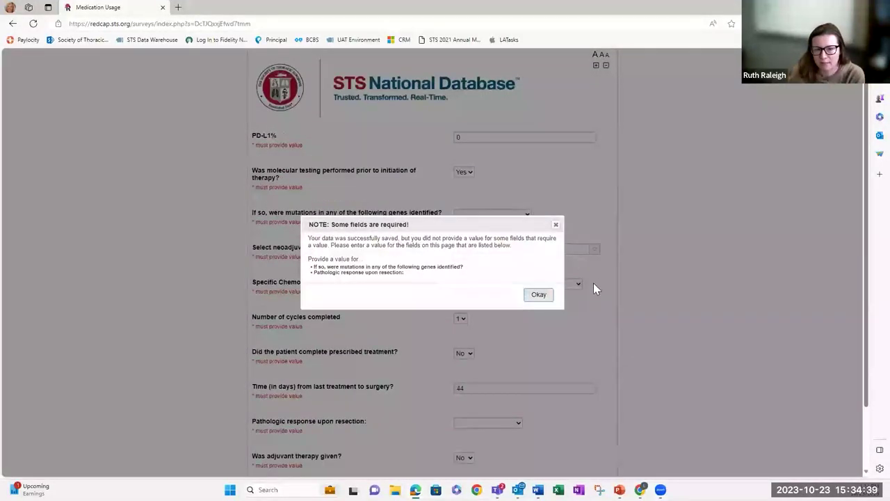
pyautogui.click(539, 295)
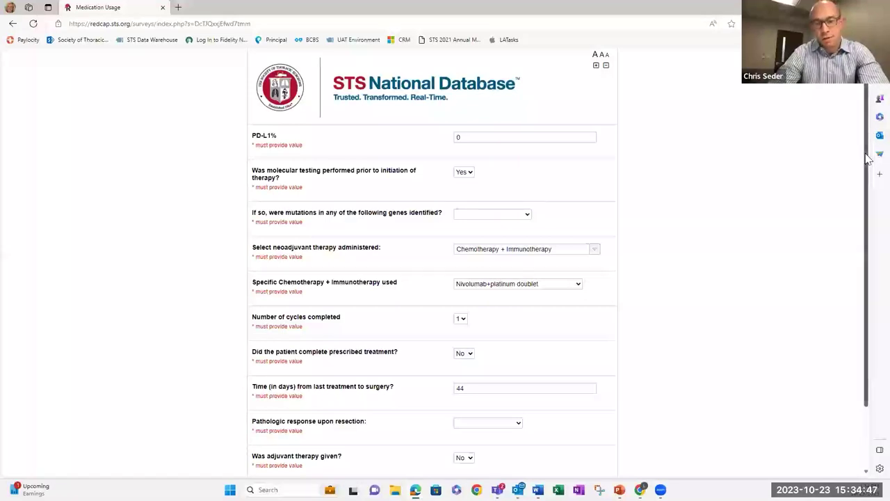
pyautogui.moveTo(868, 167); pyautogui.dragTo(869, 232)
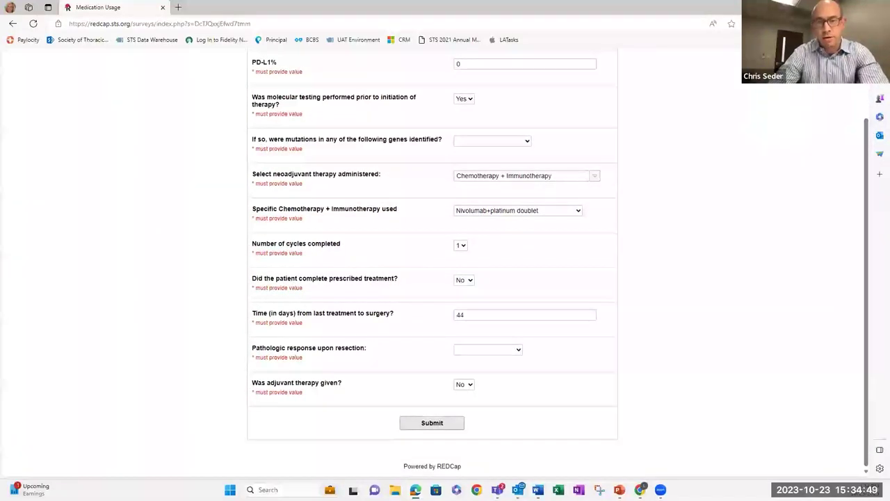
pyautogui.moveTo(869, 198); pyautogui.dragTo(857, 258)
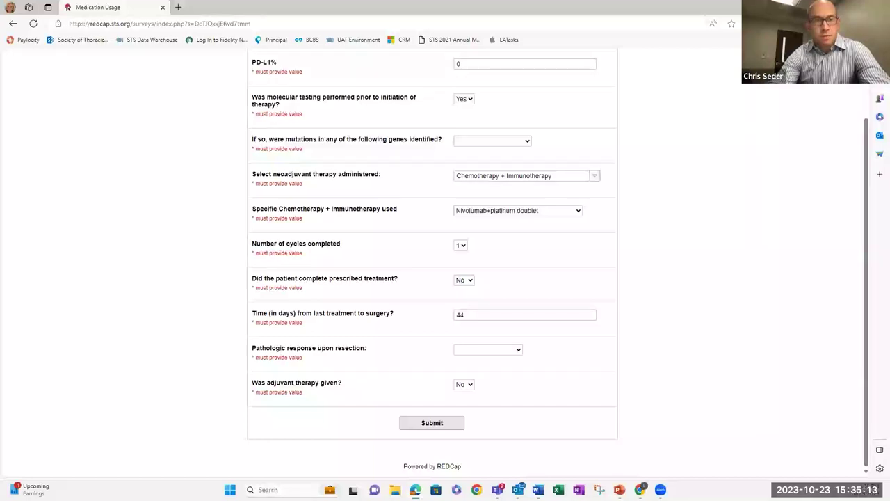
# Switch to the presentation slide show and advance to the Open Discussion slide
pyautogui.hotkey('alt', 'Tab')
pyautogui.press('Right')
pyautogui.press('Right')
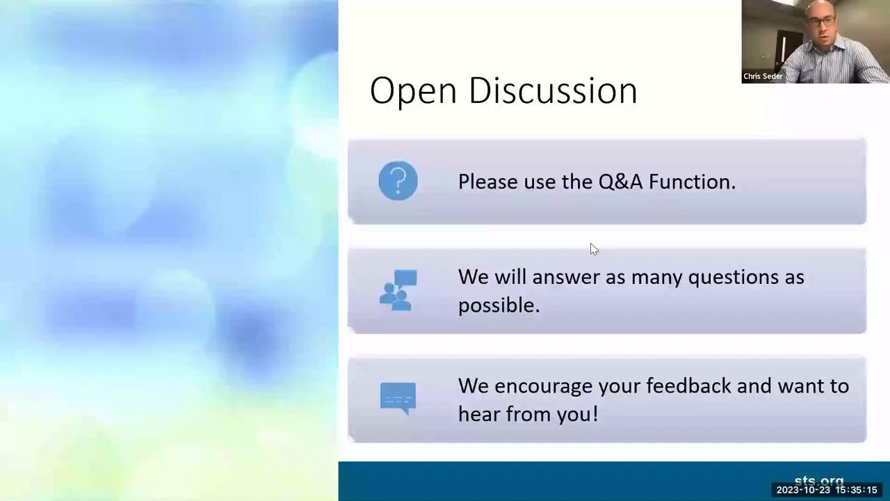